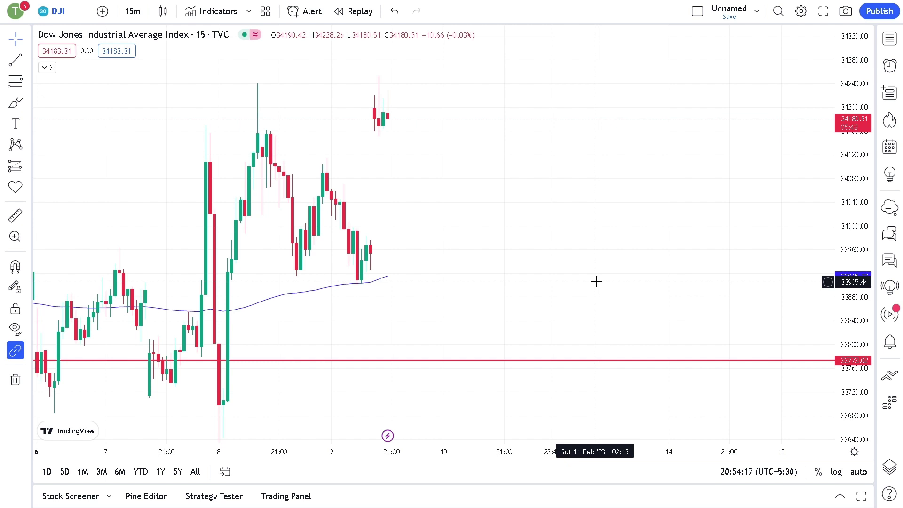
Measure the upward price gap between the previous session's last candles and the latest candles on the Dow Jones 15-minute chart.
{"action": "scroll", "coordinate": [364, 207], "scroll_direction": "up", "scroll_amount": 1}
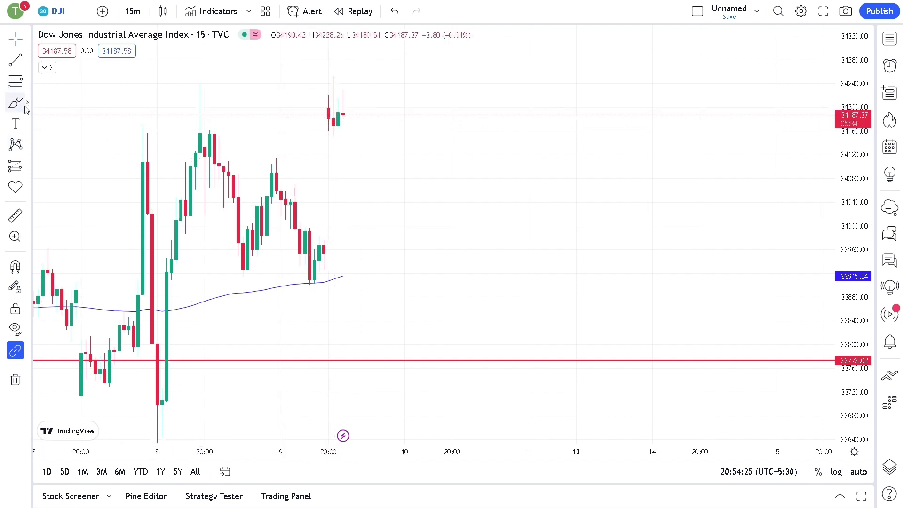
{"action": "left_click", "coordinate": [16, 217]}
{"action": "left_click", "coordinate": [338, 244]}
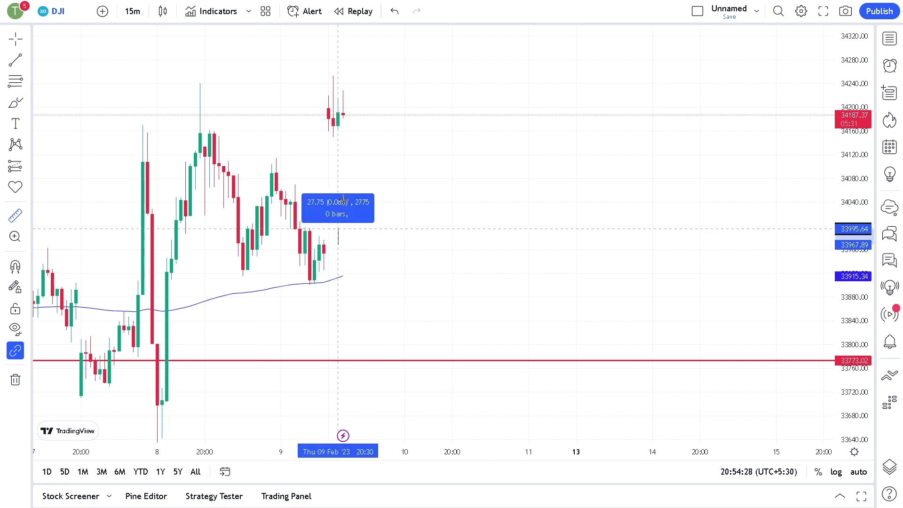
{"action": "left_click", "coordinate": [343, 110]}
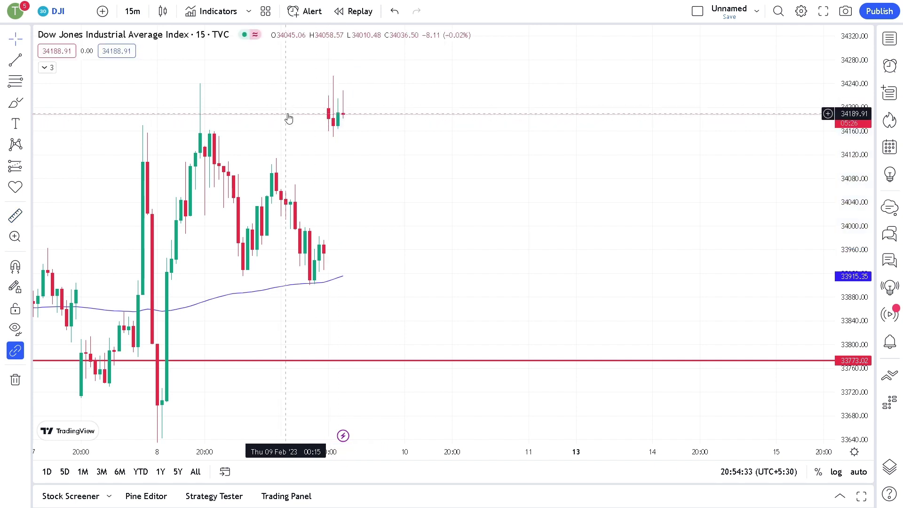
{"action": "scroll", "coordinate": [300, 118], "scroll_direction": "up", "scroll_amount": 1}
{"action": "left_click_drag", "start_coordinate": [349, 116], "coordinate": [388, 182]}
{"action": "scroll", "coordinate": [388, 183], "scroll_direction": "down", "scroll_amount": 2}
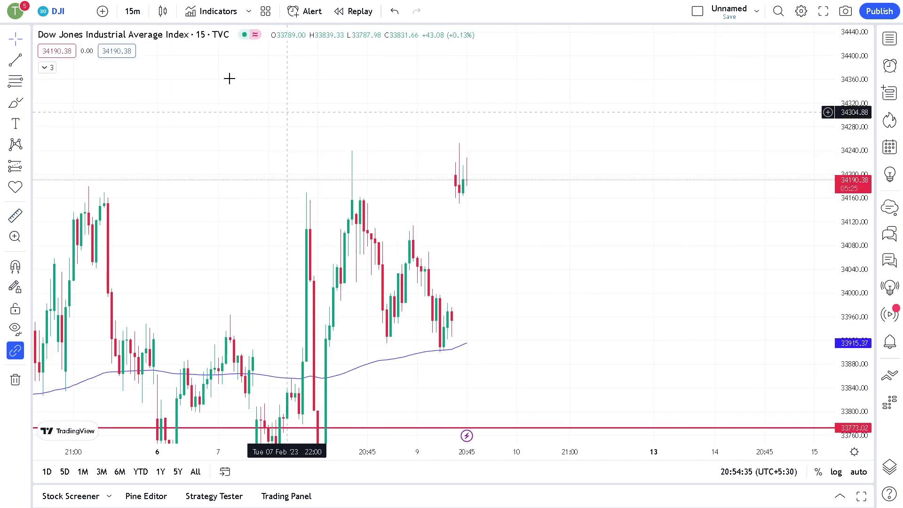
Switch the chart to the NIFTY 50 index on NSE.
{"action": "left_click", "coordinate": [66, 12]}
{"action": "type", "text": "NI"}
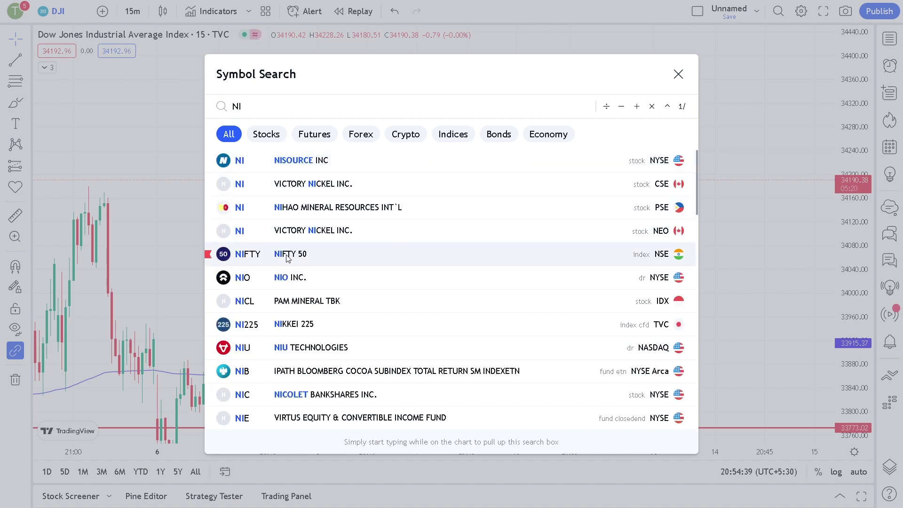
{"action": "left_click", "coordinate": [262, 248]}
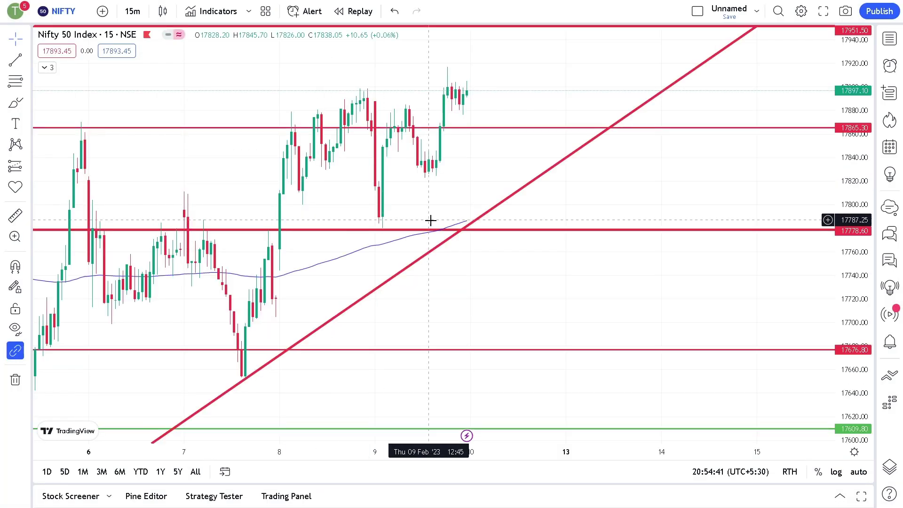
Examine the recent NIFTY price action against the rising trendline and the horizontal levels from 17676.80 to 17951.50.
{"action": "scroll", "coordinate": [429, 220], "scroll_direction": "down", "scroll_amount": 2}
{"action": "scroll", "coordinate": [498, 209], "scroll_direction": "down", "scroll_amount": 5}
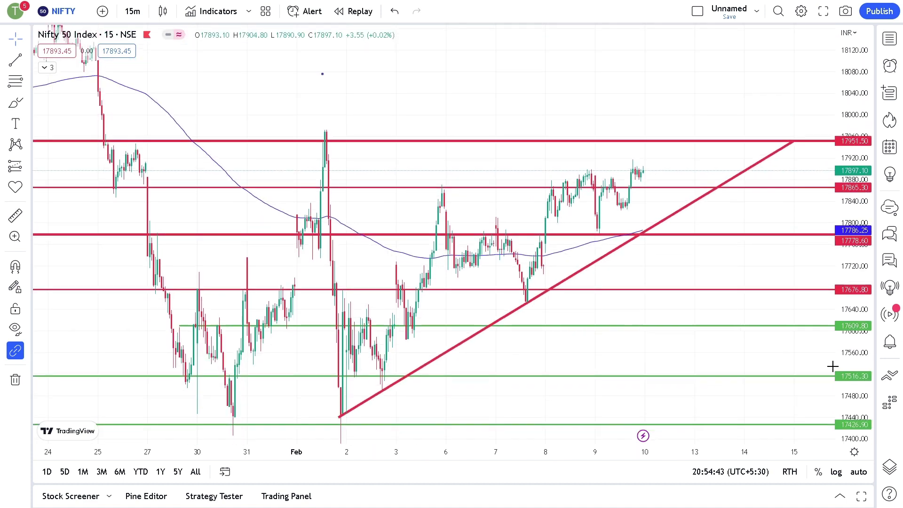
{"action": "scroll", "coordinate": [516, 294], "scroll_direction": "up", "scroll_amount": 3}
{"action": "scroll", "coordinate": [505, 285], "scroll_direction": "down", "scroll_amount": 1}
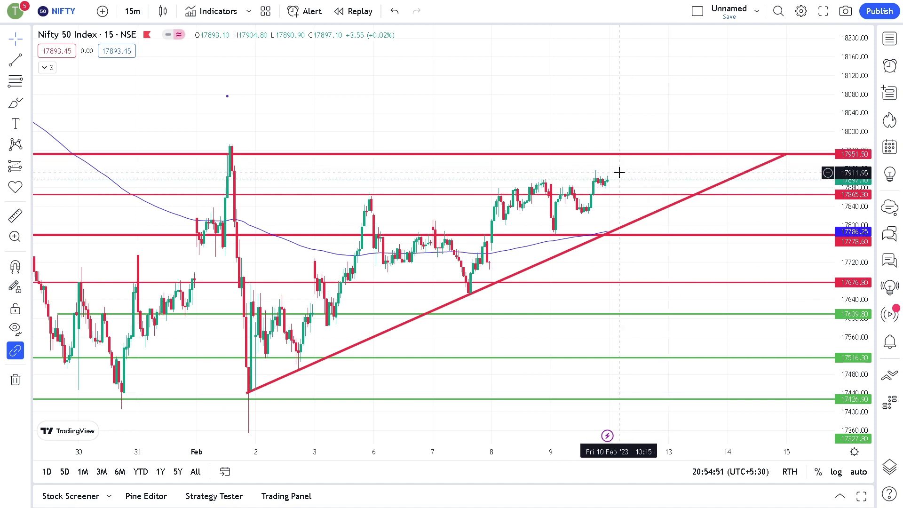
{"action": "scroll", "coordinate": [536, 168], "scroll_direction": "down", "scroll_amount": 2}
{"action": "scroll", "coordinate": [508, 184], "scroll_direction": "up", "scroll_amount": 3}
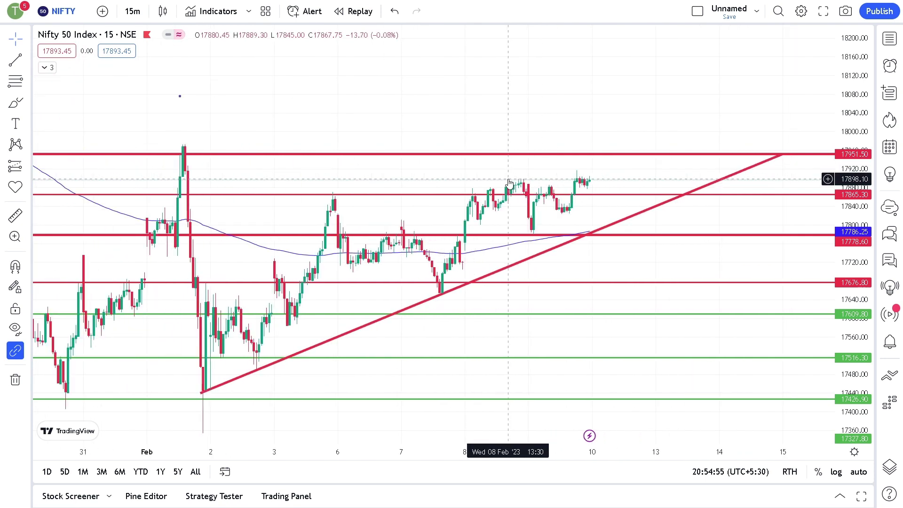
{"action": "scroll", "coordinate": [613, 135], "scroll_direction": "up", "scroll_amount": 3}
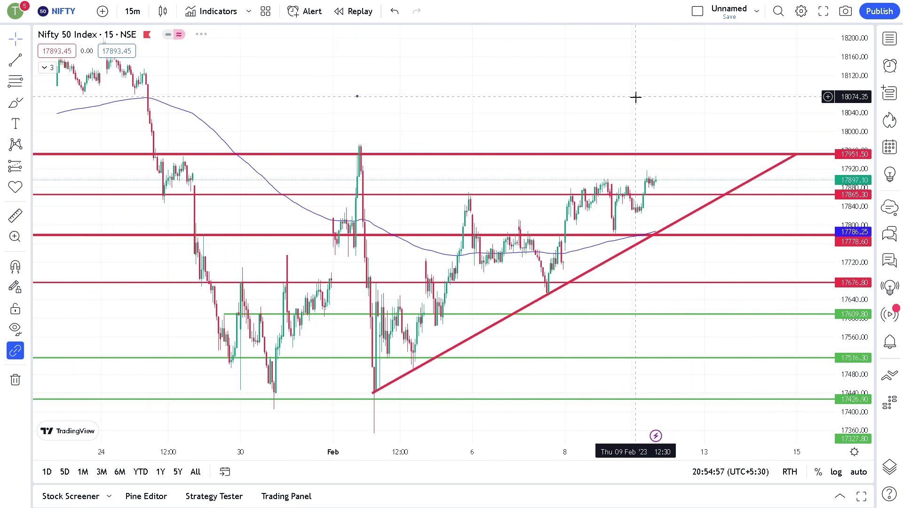
Draw horizontal rays on the NIFTY chart at 18024.00 from the late-January swing low and at 18173.80 near the January highs.
{"action": "scroll", "coordinate": [632, 127], "scroll_direction": "down", "scroll_amount": 3}
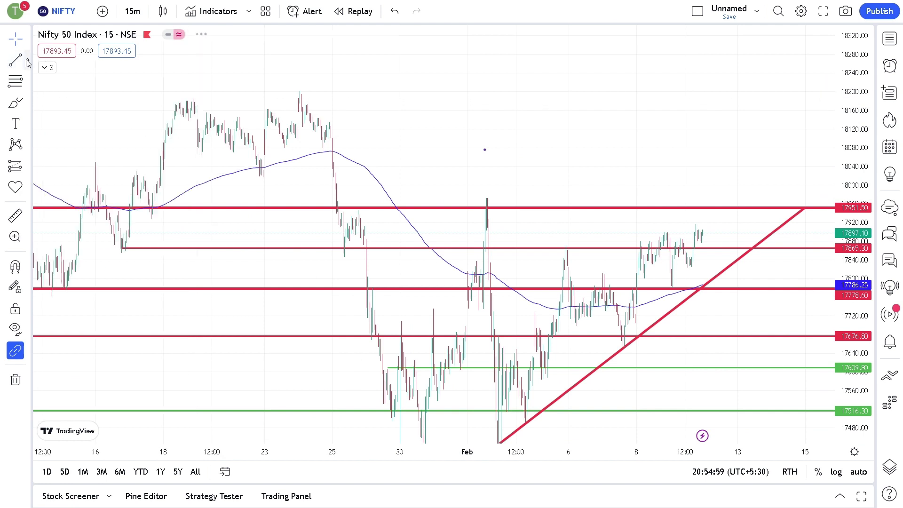
{"action": "left_click", "coordinate": [27, 63]}
{"action": "left_click", "coordinate": [54, 224]}
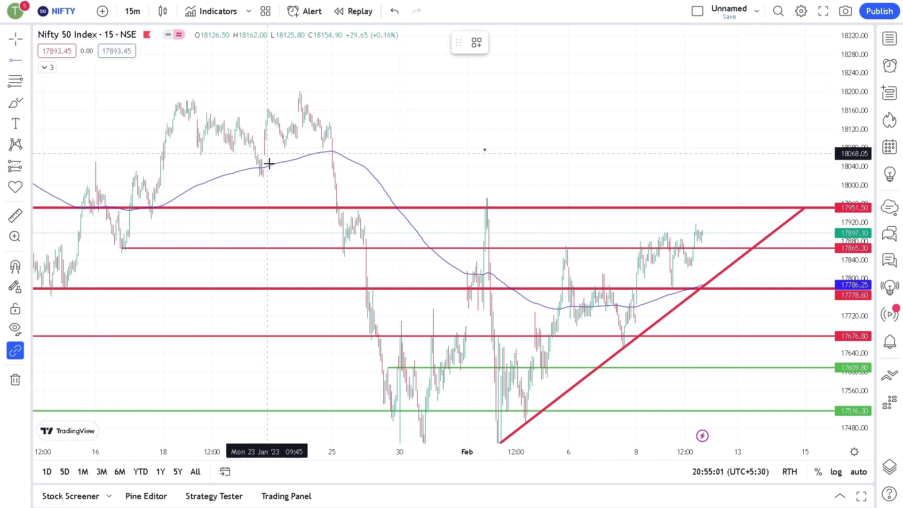
{"action": "left_click", "coordinate": [259, 174]}
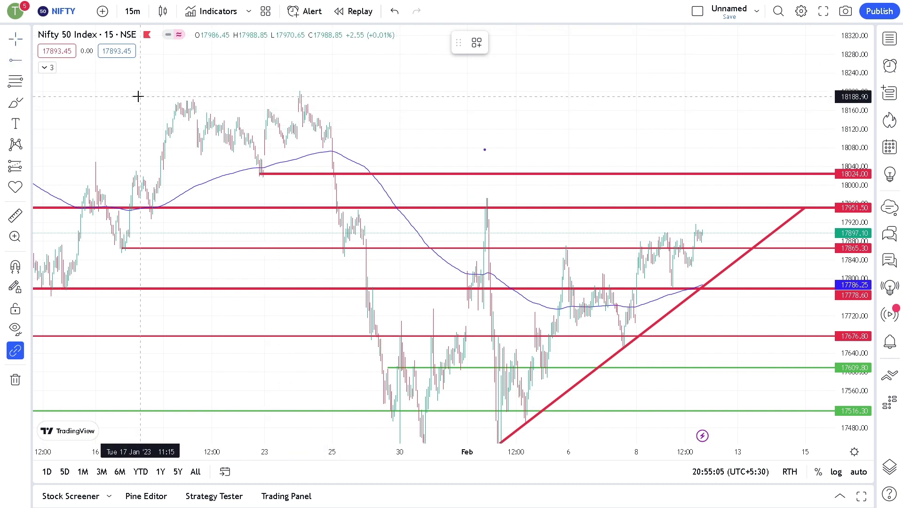
{"action": "left_click", "coordinate": [175, 104]}
Set the line thickness of the horizontal rays at 18173.80 and 18024.00 to 3px.
{"action": "scroll", "coordinate": [499, 103], "scroll_direction": "up", "scroll_amount": 2}
{"action": "left_click", "coordinate": [537, 43]}
{"action": "left_click", "coordinate": [533, 105]}
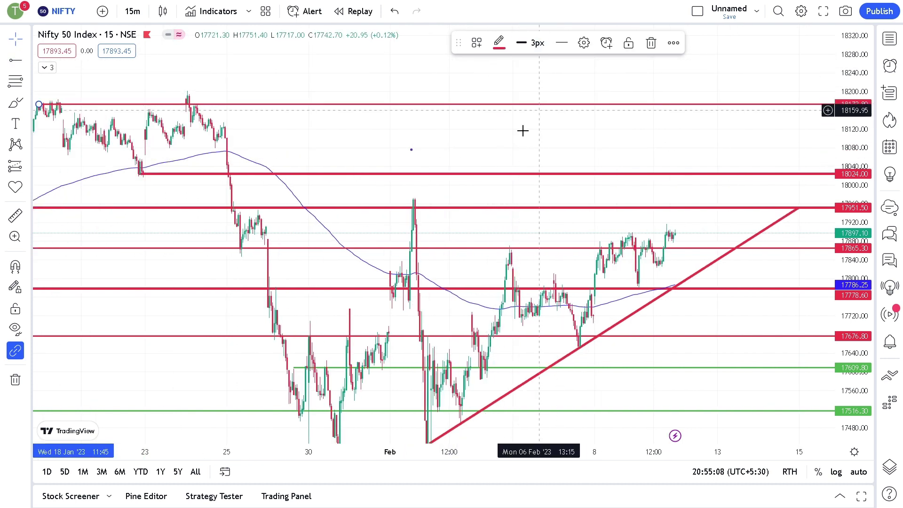
{"action": "left_click", "coordinate": [536, 43]}
{"action": "left_click", "coordinate": [534, 105]}
{"action": "left_click", "coordinate": [458, 150]}
{"action": "scroll", "coordinate": [464, 141], "scroll_direction": "up", "scroll_amount": 2}
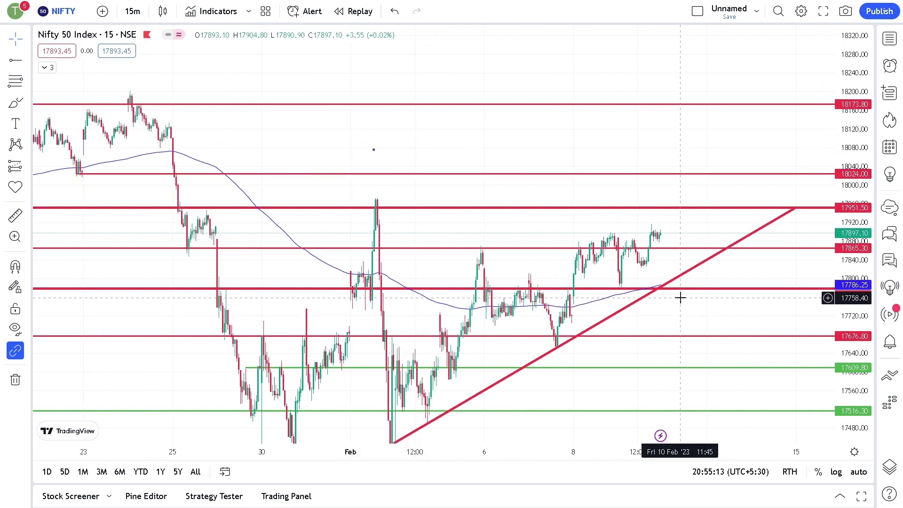
Search for BANK and switch the chart to the BANKNIFTY index on NSE.
{"action": "left_click", "coordinate": [55, 14]}
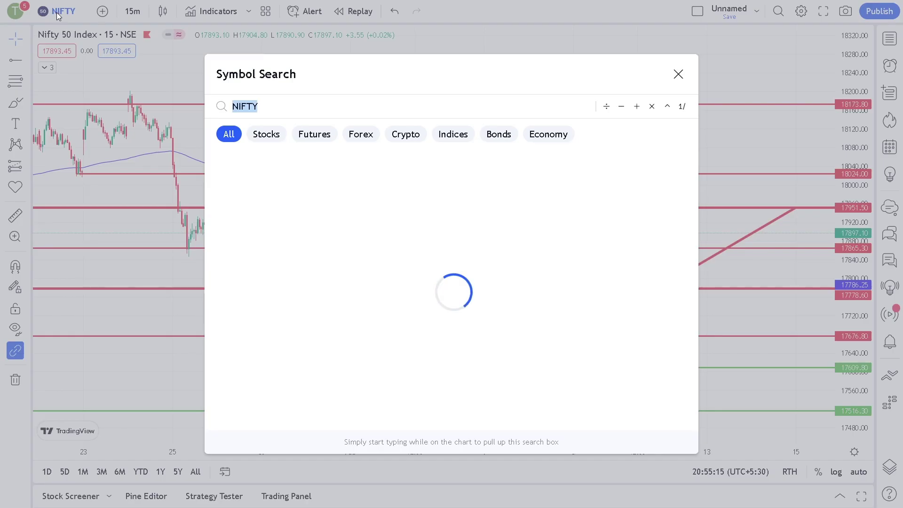
{"action": "key", "text": "BackSpace"}
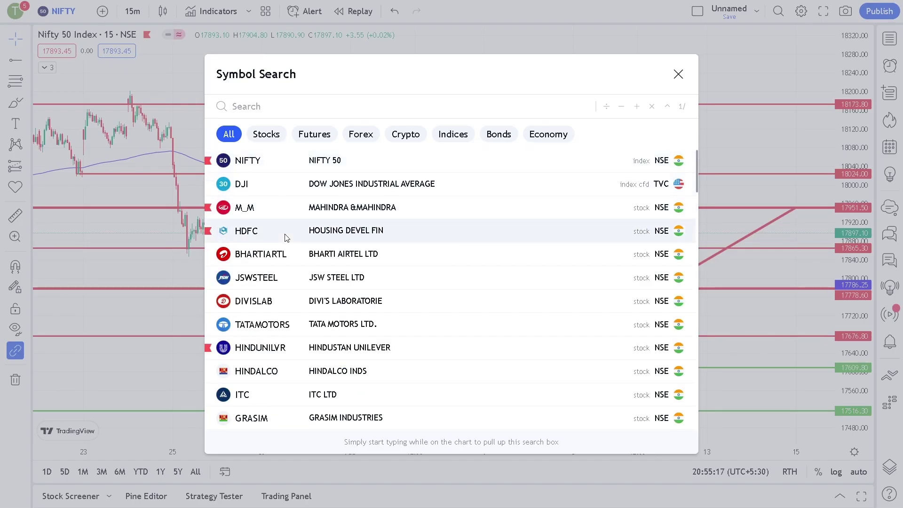
{"action": "type", "text": "BANK"}
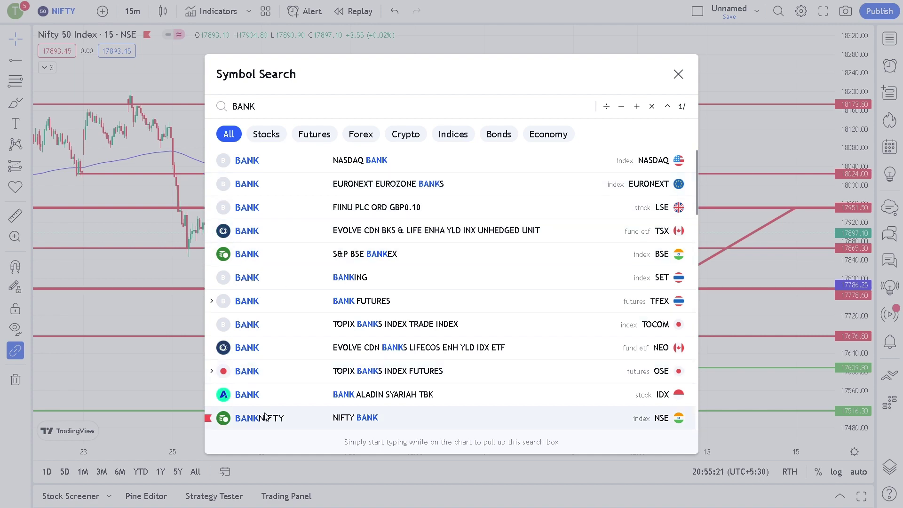
{"action": "left_click", "coordinate": [266, 415]}
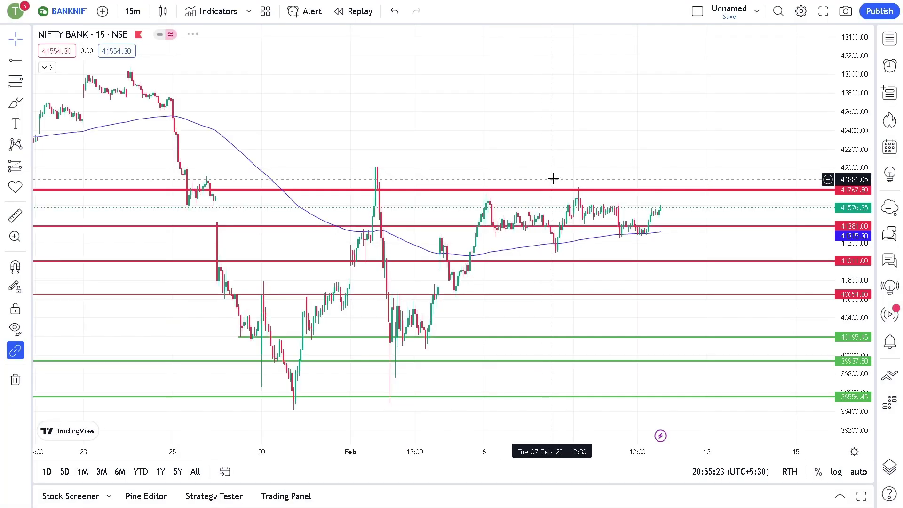
Examine BANKNIFTY's February price action relative to the moving average and the 41381.00 and 41767.80 levels.
{"action": "scroll", "coordinate": [546, 181], "scroll_direction": "up", "scroll_amount": 3}
{"action": "scroll", "coordinate": [545, 187], "scroll_direction": "down", "scroll_amount": 2}
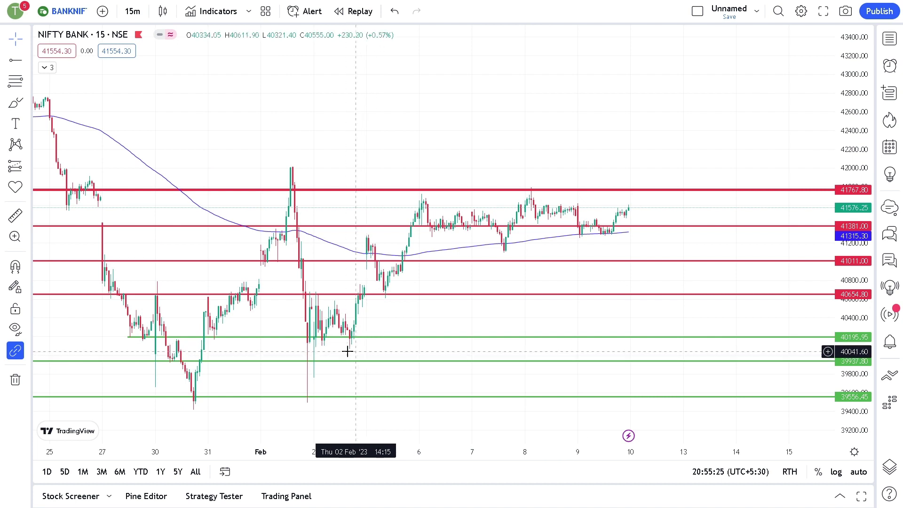
{"action": "scroll", "coordinate": [681, 232], "scroll_direction": "up", "scroll_amount": 2}
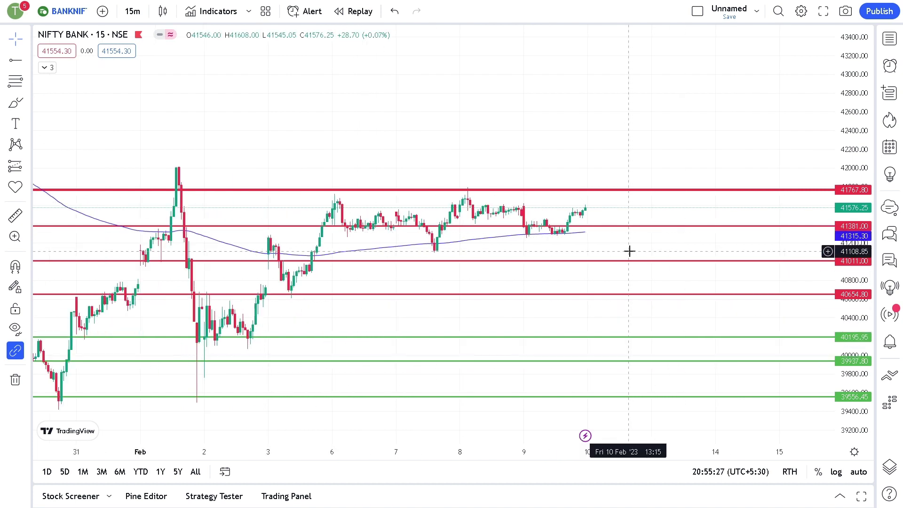
{"action": "left_click_drag", "start_coordinate": [851, 362], "coordinate": [850, 278]}
{"action": "scroll", "coordinate": [588, 265], "scroll_direction": "down", "scroll_amount": 2}
{"action": "scroll", "coordinate": [588, 255], "scroll_direction": "up", "scroll_amount": 1}
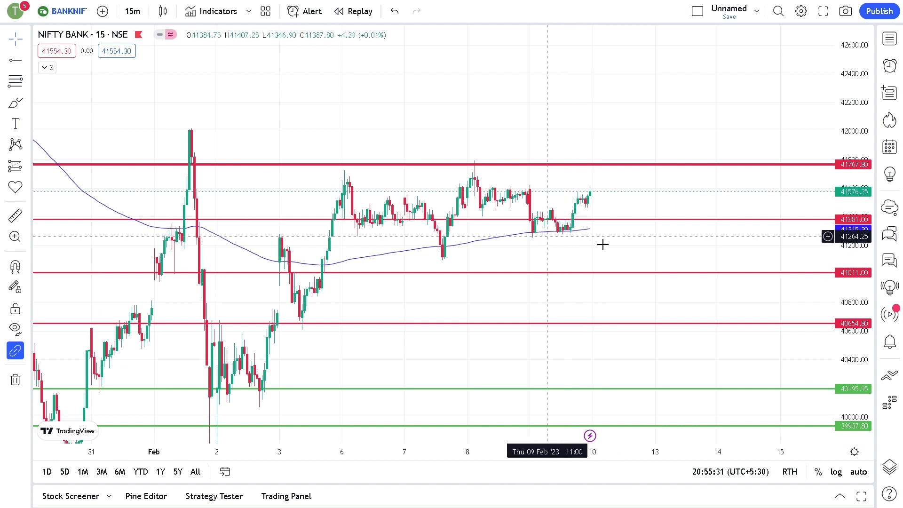
{"action": "scroll", "coordinate": [597, 244], "scroll_direction": "up", "scroll_amount": 1}
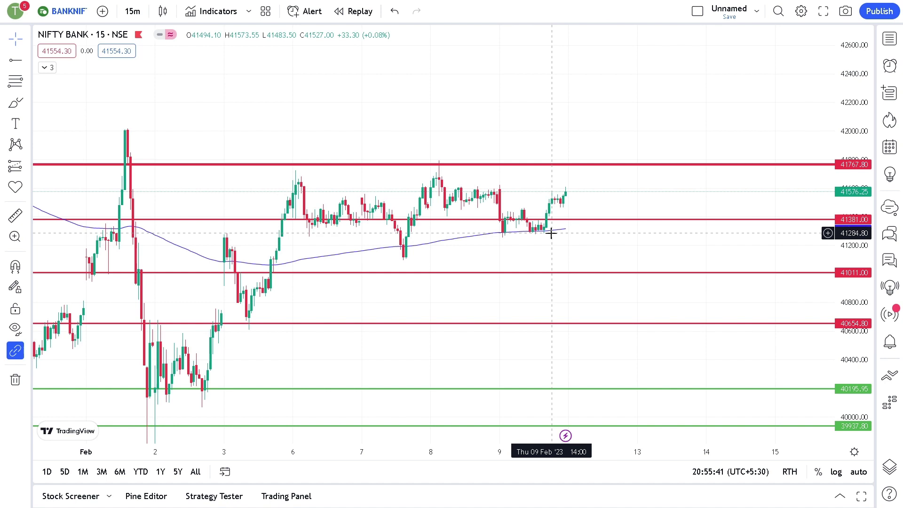
{"action": "scroll", "coordinate": [619, 281], "scroll_direction": "down", "scroll_amount": 3}
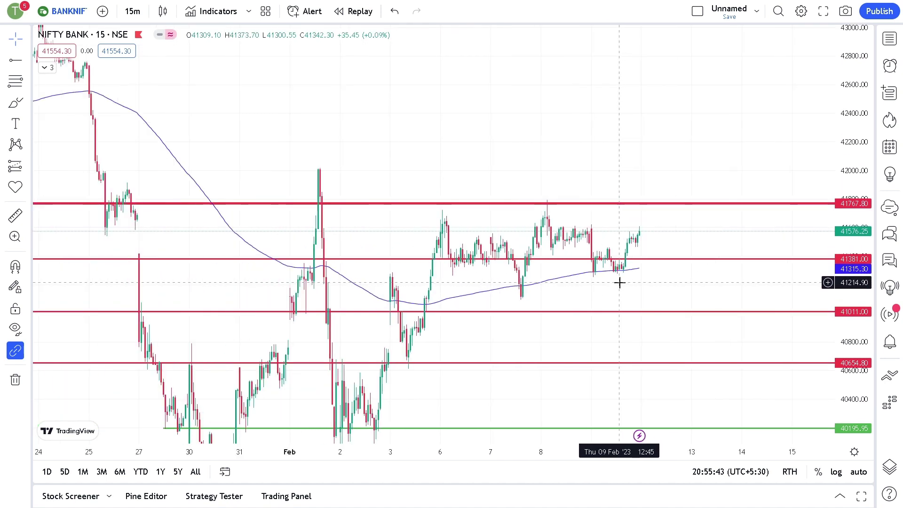
{"action": "scroll", "coordinate": [749, 235], "scroll_direction": "down", "scroll_amount": 2}
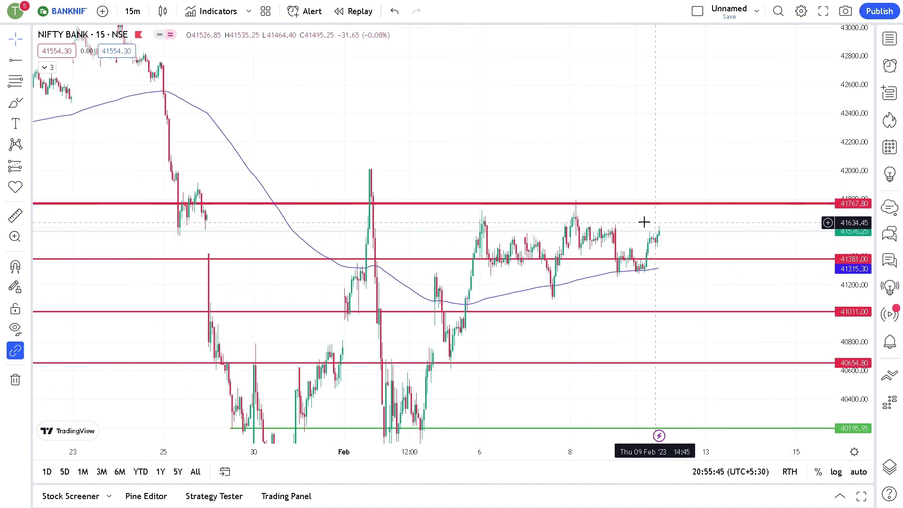
Examine BANKNIFTY's price history back to late December around the thick 41767.80 level.
{"action": "scroll", "coordinate": [331, 213], "scroll_direction": "down", "scroll_amount": 4}
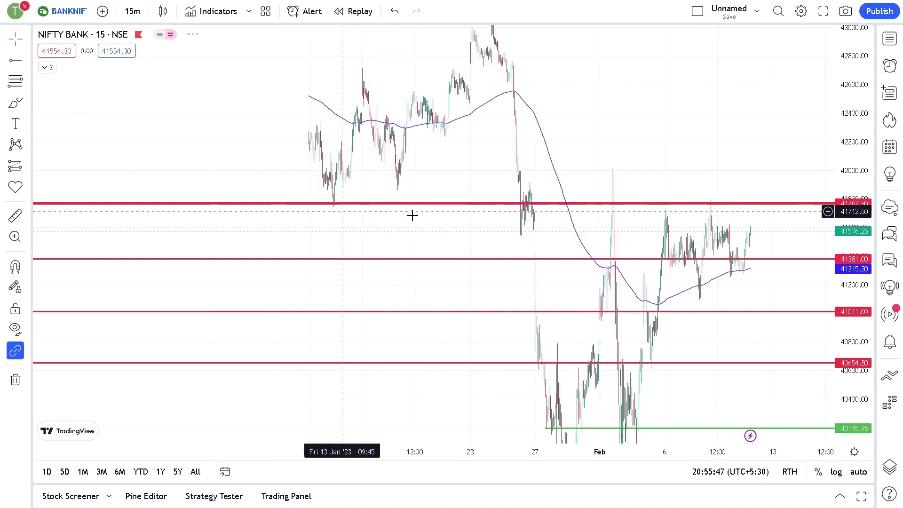
{"action": "scroll", "coordinate": [455, 269], "scroll_direction": "down", "scroll_amount": 3}
{"action": "scroll", "coordinate": [439, 262], "scroll_direction": "down", "scroll_amount": 2}
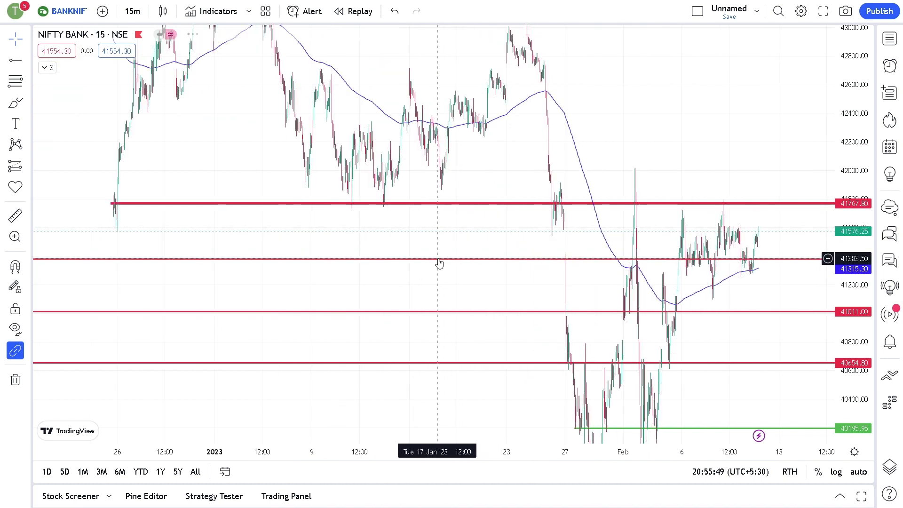
{"action": "scroll", "coordinate": [375, 241], "scroll_direction": "up", "scroll_amount": 1}
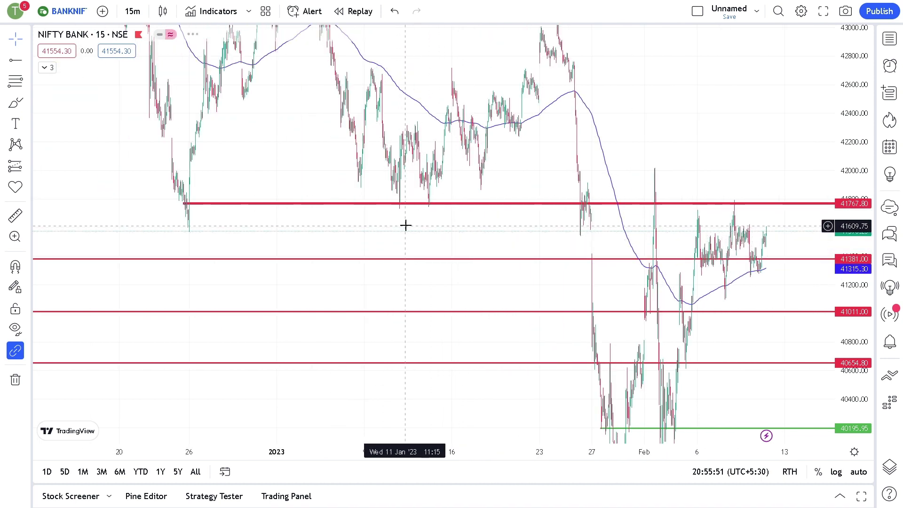
{"action": "scroll", "coordinate": [423, 221], "scroll_direction": "up", "scroll_amount": 1}
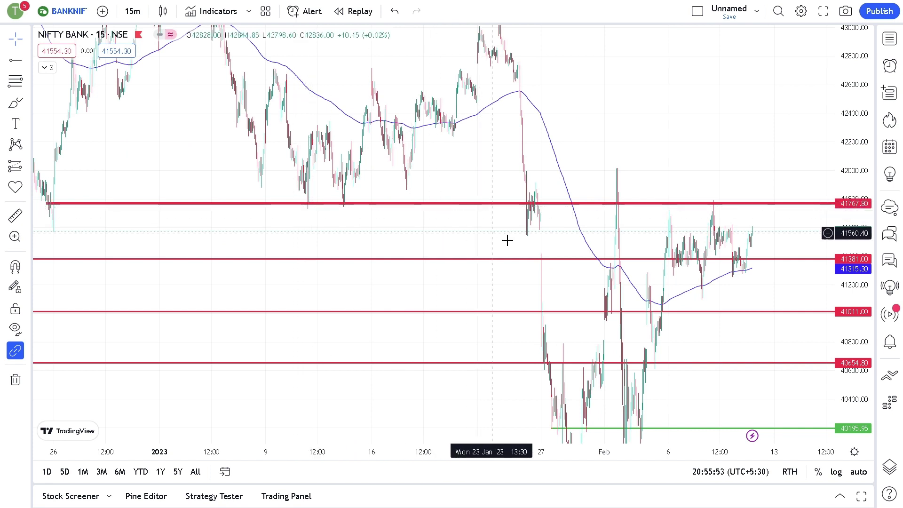
{"action": "scroll", "coordinate": [507, 240], "scroll_direction": "up", "scroll_amount": 2}
{"action": "scroll", "coordinate": [508, 240], "scroll_direction": "up", "scroll_amount": 2}
{"action": "scroll", "coordinate": [665, 217], "scroll_direction": "up", "scroll_amount": 2}
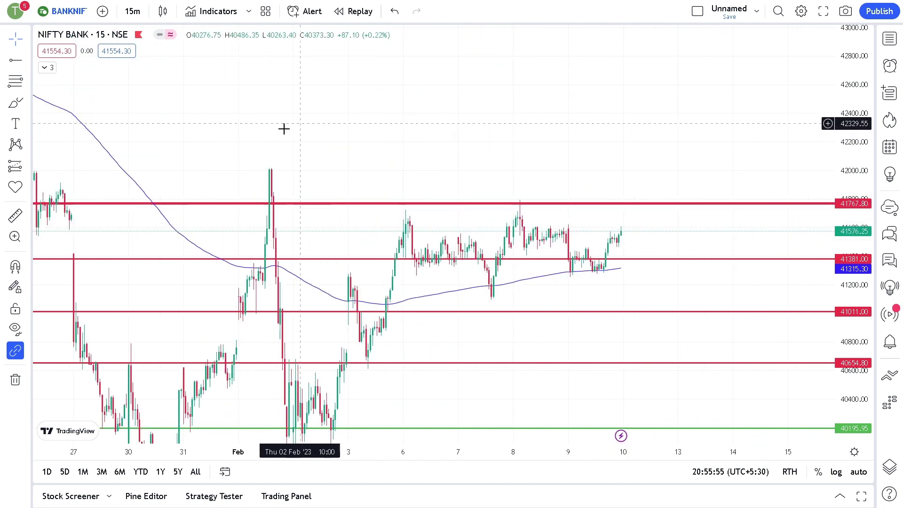
Draw a horizontal ray at 42016.95 from the 1 February high on the BANKNIFTY chart.
{"action": "scroll", "coordinate": [296, 122], "scroll_direction": "down", "scroll_amount": 1}
{"action": "left_click", "coordinate": [16, 62]}
{"action": "scroll", "coordinate": [304, 139], "scroll_direction": "down", "scroll_amount": 3}
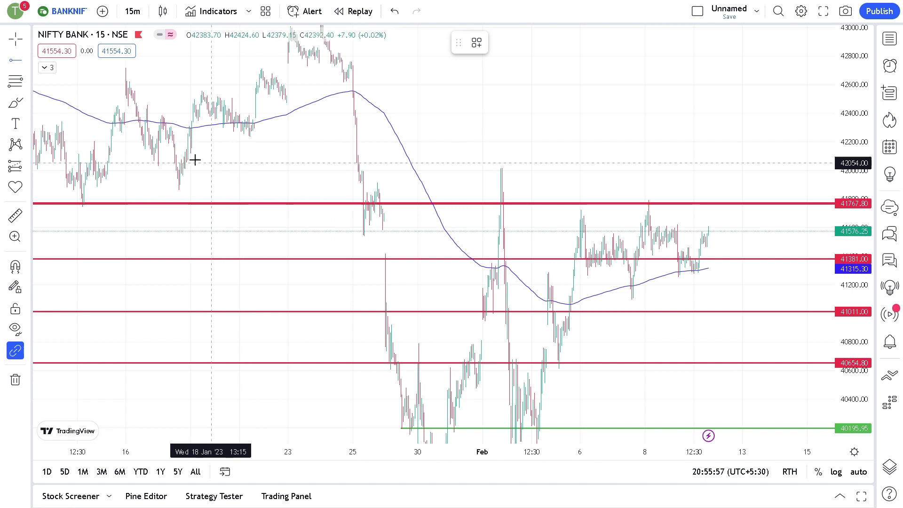
{"action": "left_click", "coordinate": [500, 167]}
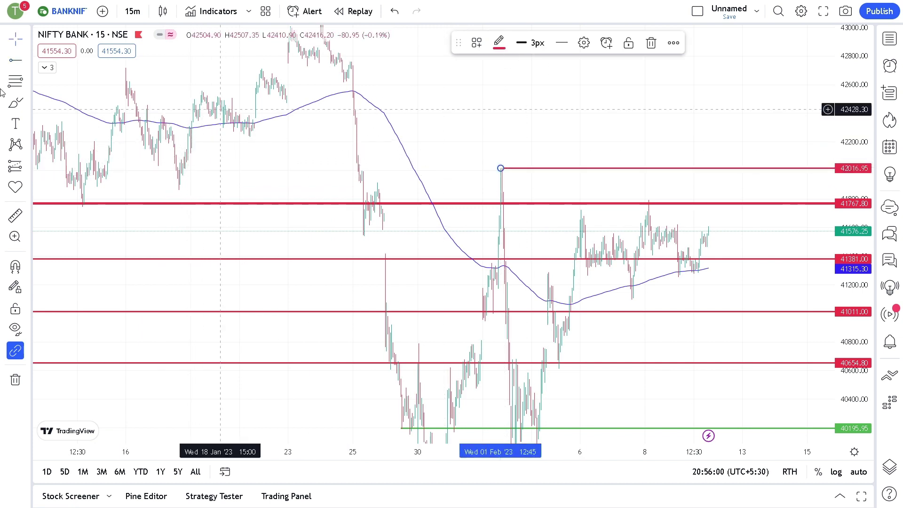
Draw another horizontal ray at 42267.85 from the 19 January lows on the BANKNIFTY chart.
{"action": "left_click", "coordinate": [17, 63]}
{"action": "left_click", "coordinate": [248, 132]}
{"action": "scroll", "coordinate": [648, 109], "scroll_direction": "up", "scroll_amount": 2}
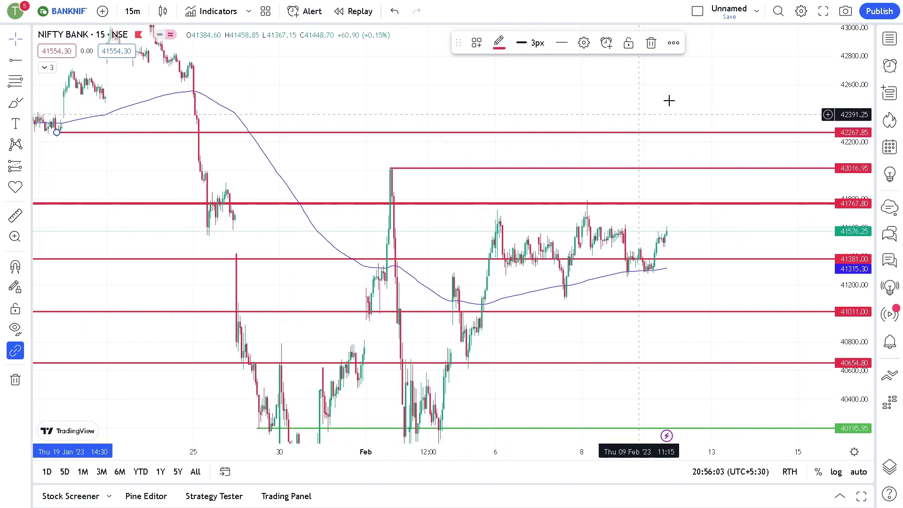
{"action": "left_click", "coordinate": [647, 109]}
{"action": "scroll", "coordinate": [644, 120], "scroll_direction": "up", "scroll_amount": 3}
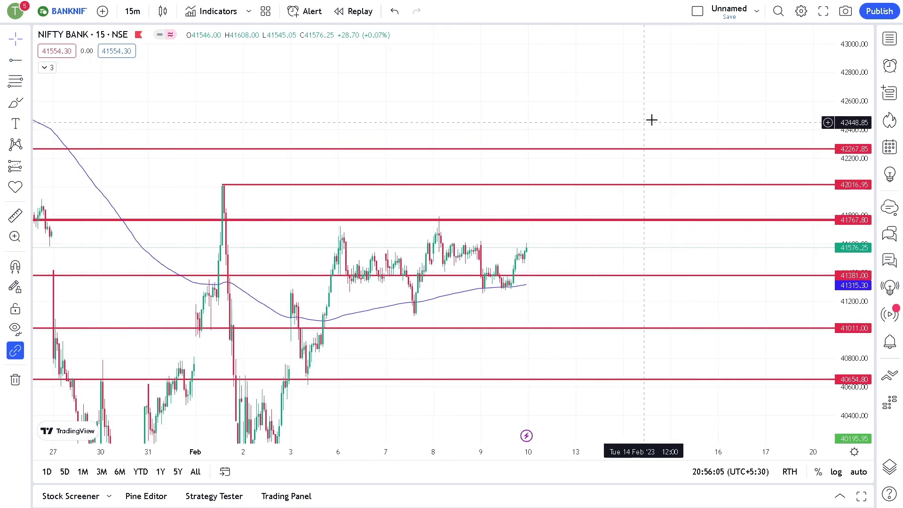
{"action": "scroll", "coordinate": [558, 170], "scroll_direction": "down", "scroll_amount": 1}
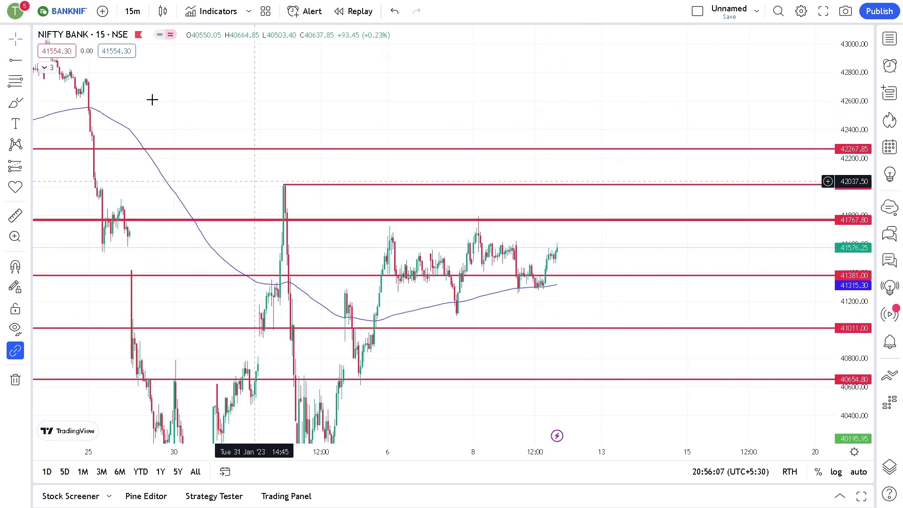
Load the MAHINDRA & MAHINDRA chart and examine its converging trendlines and the shaded range since 6 February.
{"action": "left_click", "coordinate": [75, 17]}
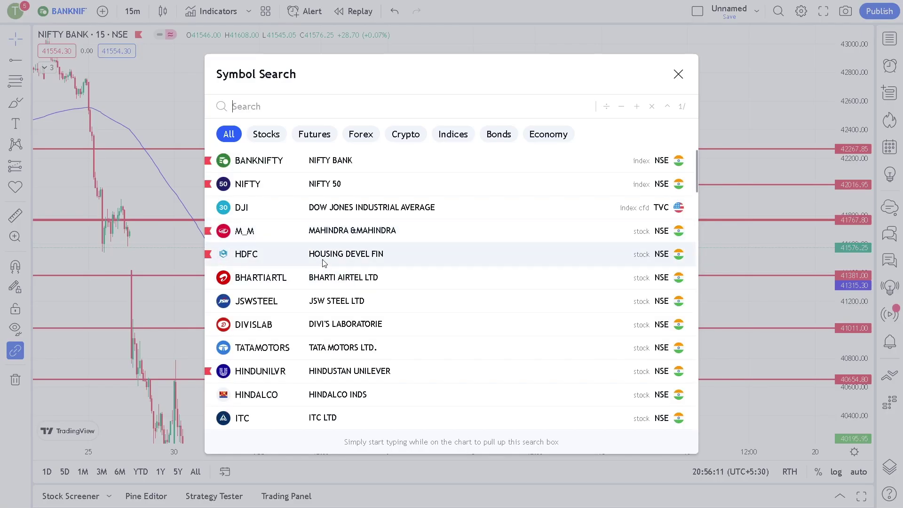
{"action": "left_click", "coordinate": [332, 240]}
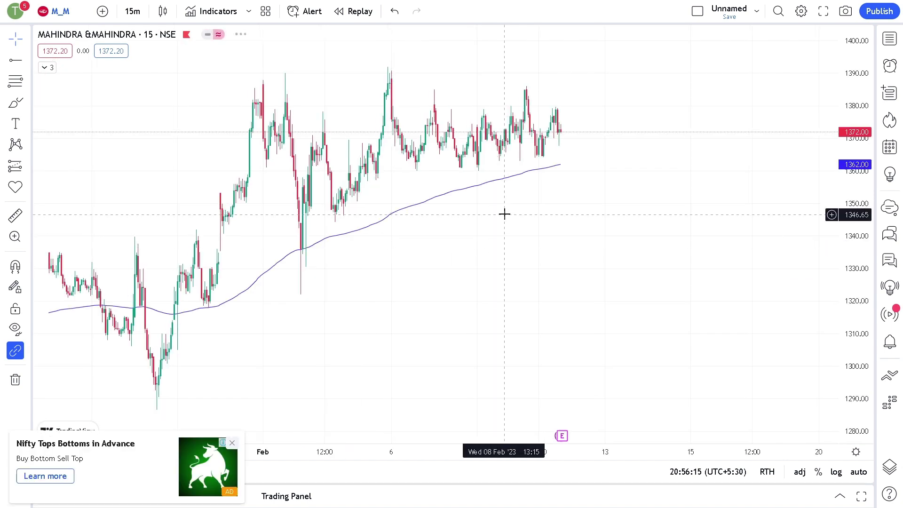
{"action": "left_click_drag", "start_coordinate": [856, 364], "coordinate": [857, 275]}
{"action": "scroll", "coordinate": [585, 260], "scroll_direction": "up", "scroll_amount": 1}
{"action": "left_click_drag", "start_coordinate": [584, 260], "coordinate": [592, 280]}
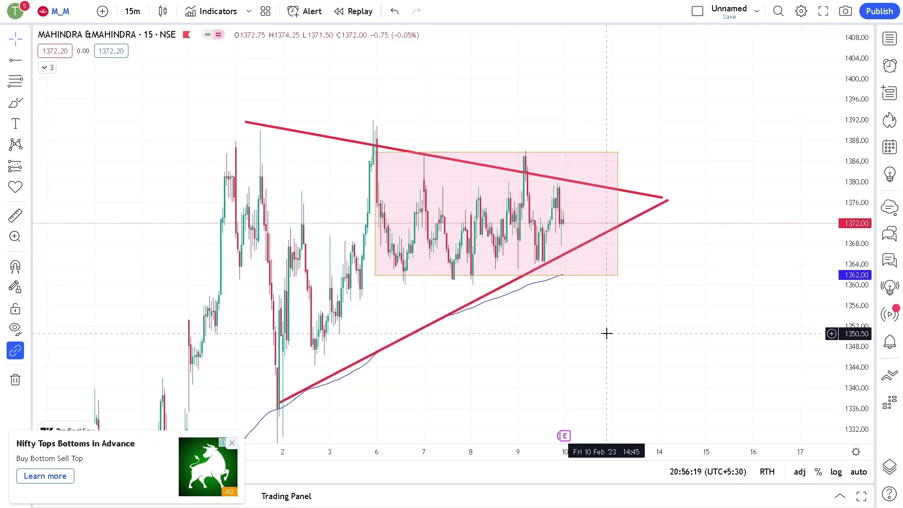
{"action": "scroll", "coordinate": [384, 199], "scroll_direction": "up", "scroll_amount": 2}
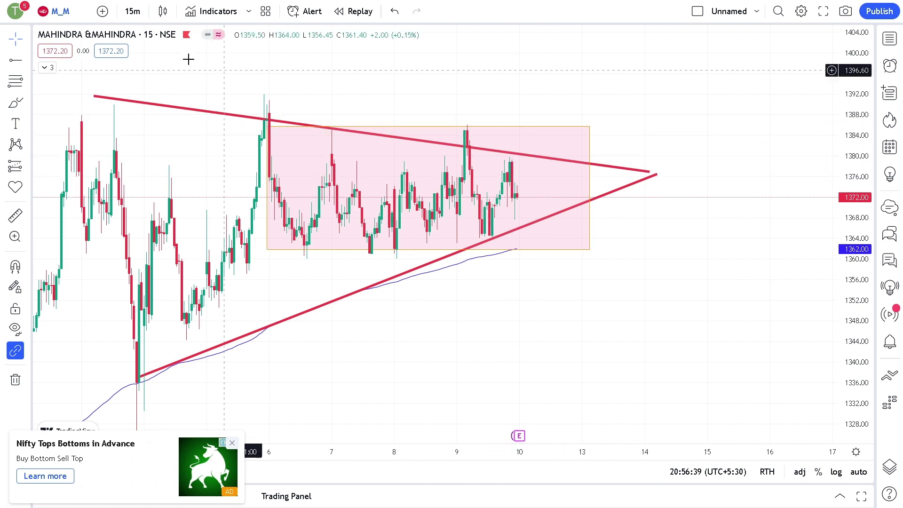
{"action": "scroll", "coordinate": [156, 52], "scroll_direction": "down", "scroll_amount": 1}
Load the HDFC chart and examine its converging trendlines together with the 2702.90 and 2654.50 levels.
{"action": "left_click", "coordinate": [70, 18]}
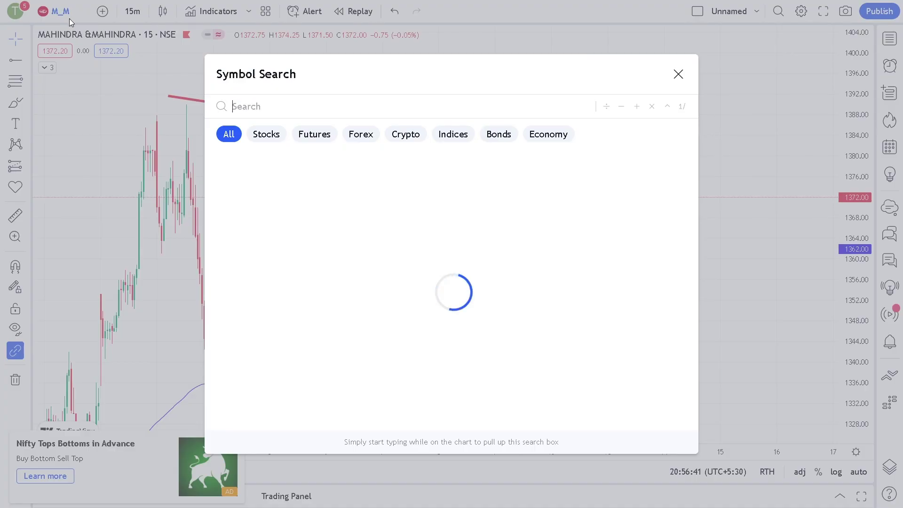
{"action": "scroll", "coordinate": [308, 259], "scroll_direction": "down", "scroll_amount": 1}
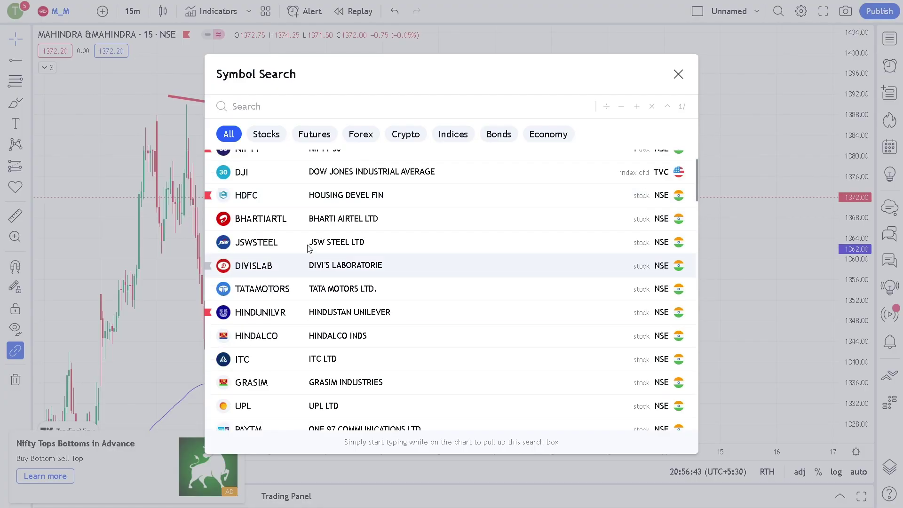
{"action": "left_click", "coordinate": [310, 194]}
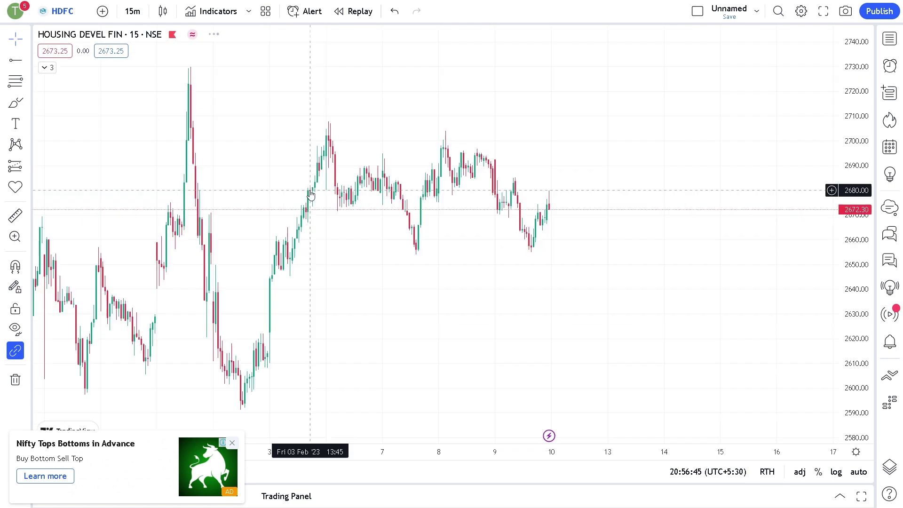
{"action": "scroll", "coordinate": [493, 193], "scroll_direction": "down", "scroll_amount": 1}
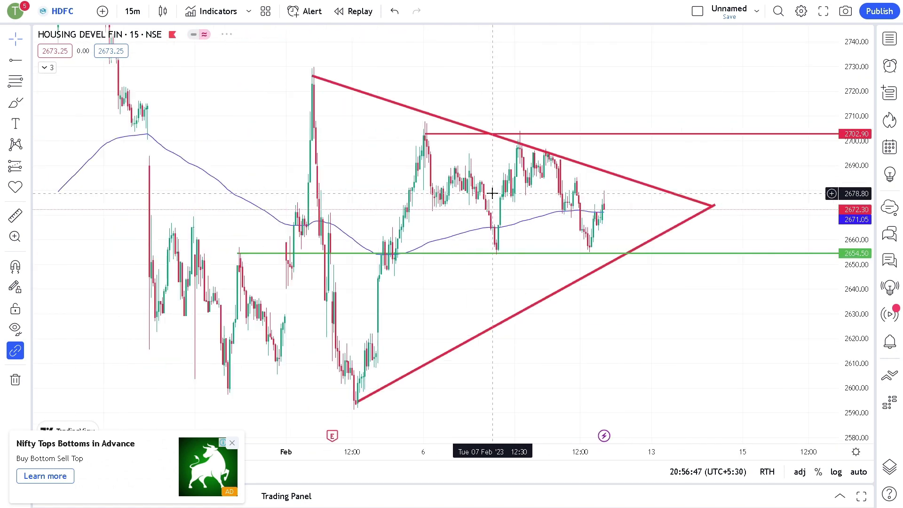
{"action": "scroll", "coordinate": [491, 194], "scroll_direction": "up", "scroll_amount": 1}
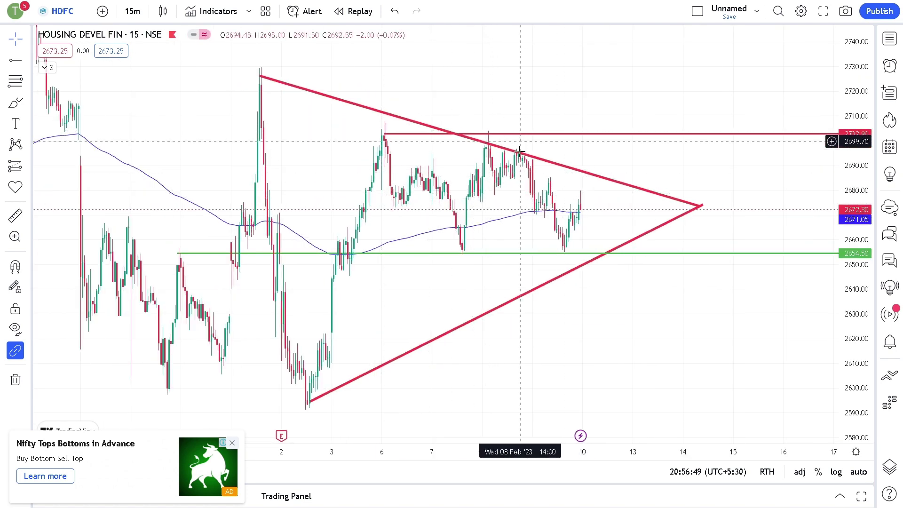
{"action": "scroll", "coordinate": [518, 182], "scroll_direction": "up", "scroll_amount": 2}
{"action": "scroll", "coordinate": [520, 194], "scroll_direction": "down", "scroll_amount": 2}
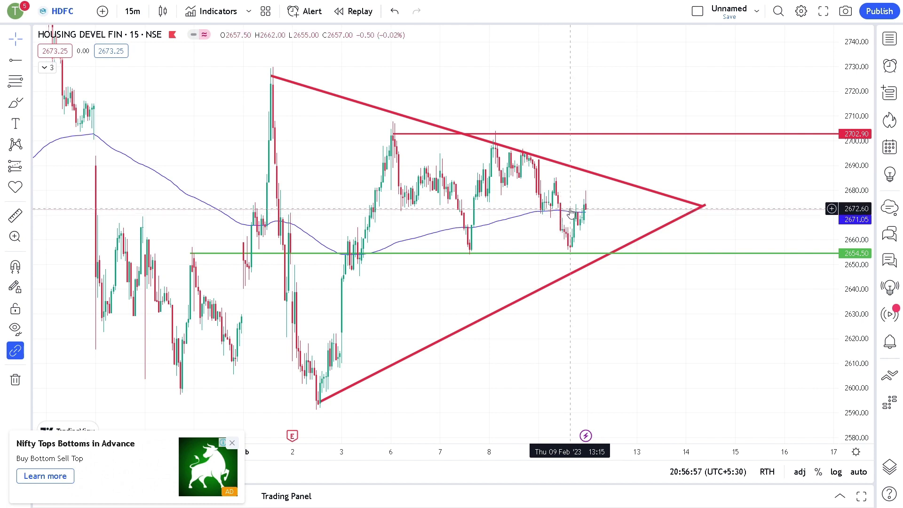
{"action": "scroll", "coordinate": [597, 212], "scroll_direction": "up", "scroll_amount": 1}
{"action": "scroll", "coordinate": [598, 210], "scroll_direction": "down", "scroll_amount": 2}
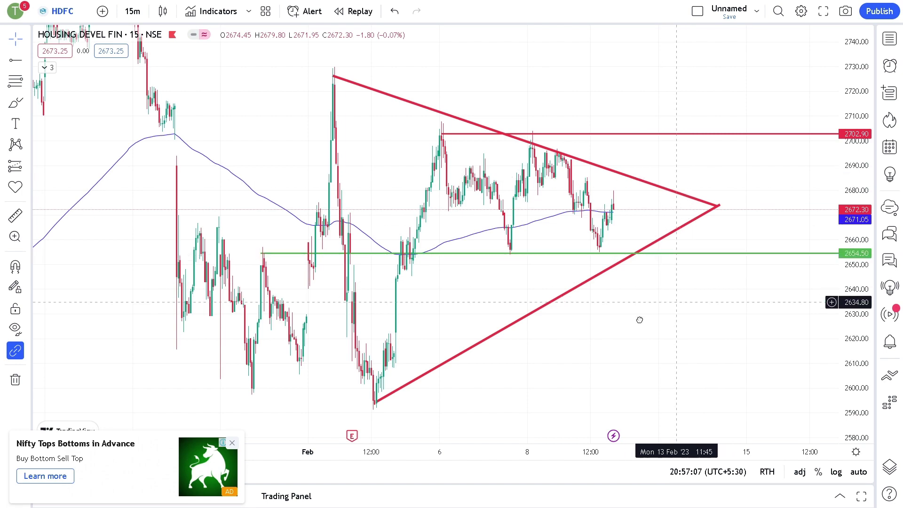
{"action": "left_click_drag", "start_coordinate": [674, 303], "coordinate": [637, 316]}
{"action": "scroll", "coordinate": [623, 308], "scroll_direction": "down", "scroll_amount": 1}
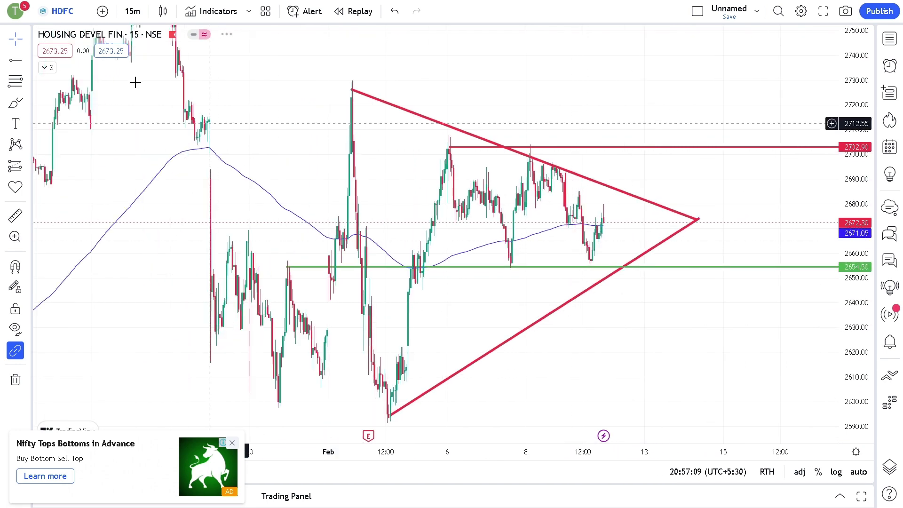
Load the HINDUSTAN UNILEVER chart and view its February price action with the existing drawings.
{"action": "left_click", "coordinate": [82, 9]}
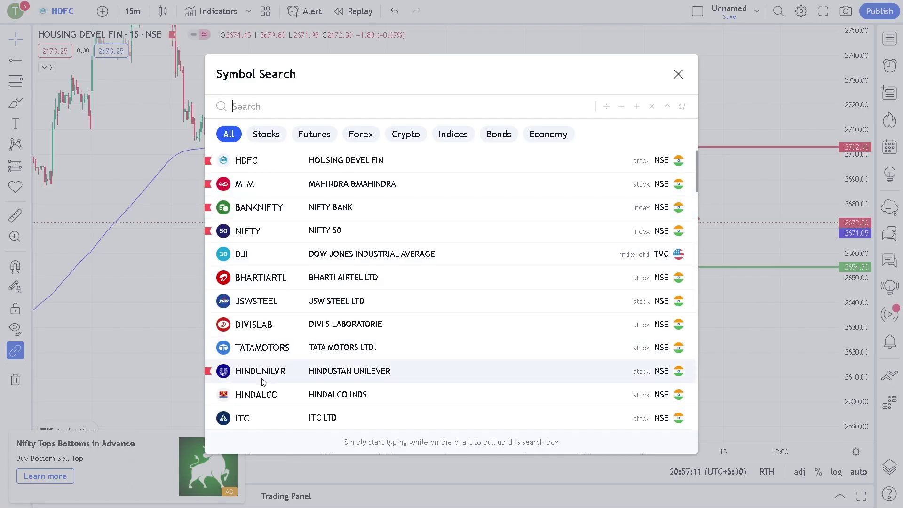
{"action": "left_click", "coordinate": [264, 373]}
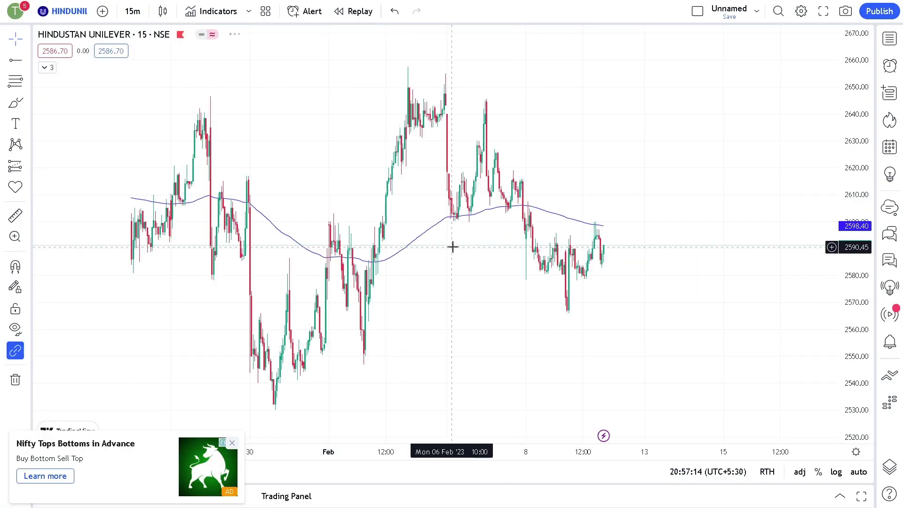
{"action": "scroll", "coordinate": [509, 228], "scroll_direction": "up", "scroll_amount": 3}
{"action": "scroll", "coordinate": [507, 229], "scroll_direction": "down", "scroll_amount": 3}
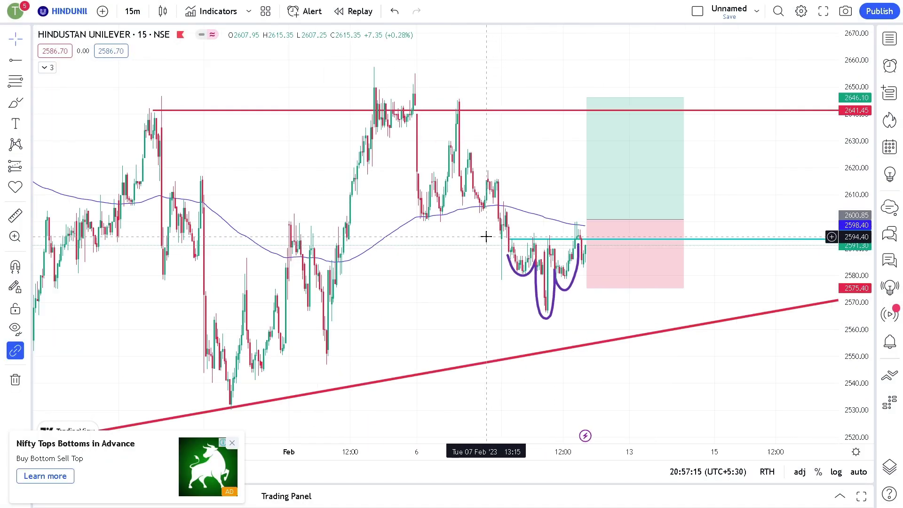
Set the HINDUSTAN UNILEVER chart to the 1 day interval and examine the long rising trendline from its origin in 2022.
{"action": "left_click", "coordinate": [135, 11]}
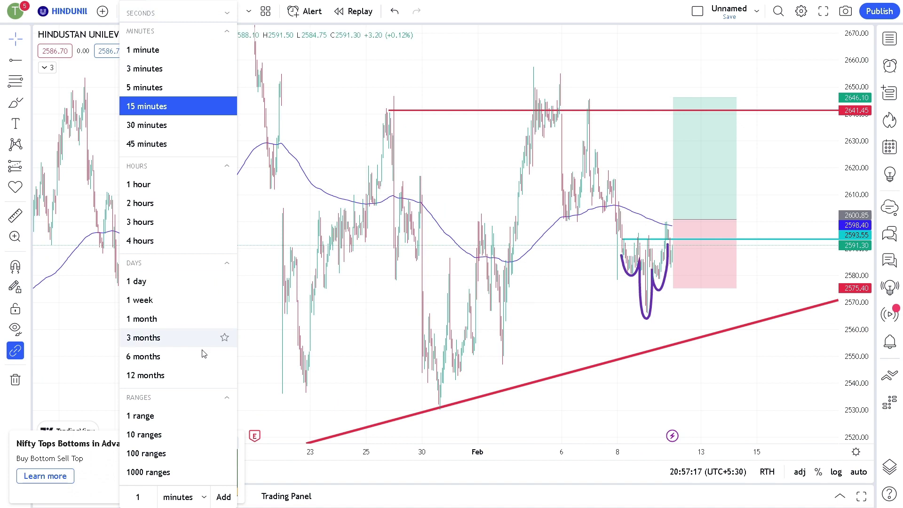
{"action": "left_click", "coordinate": [172, 279]}
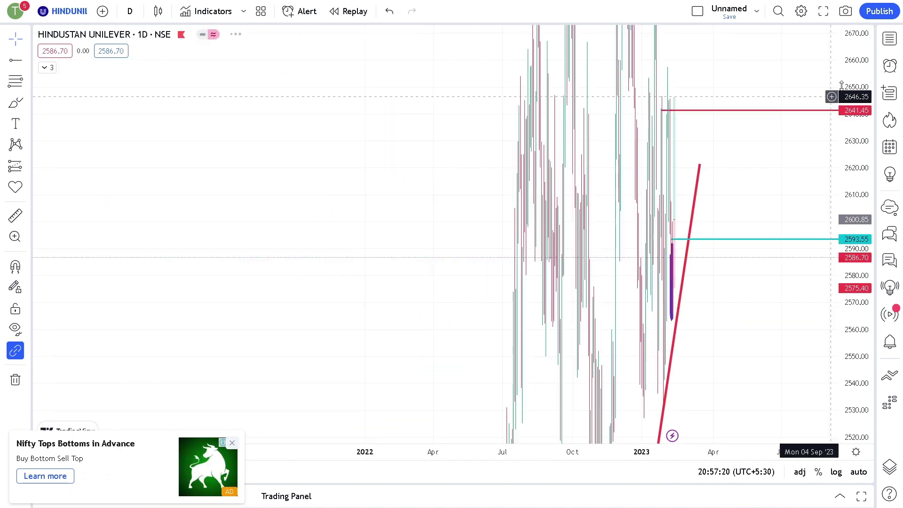
{"action": "left_click_drag", "start_coordinate": [846, 140], "coordinate": [843, 387]}
{"action": "scroll", "coordinate": [713, 358], "scroll_direction": "up", "scroll_amount": 4}
{"action": "left_click_drag", "start_coordinate": [684, 332], "coordinate": [662, 276]}
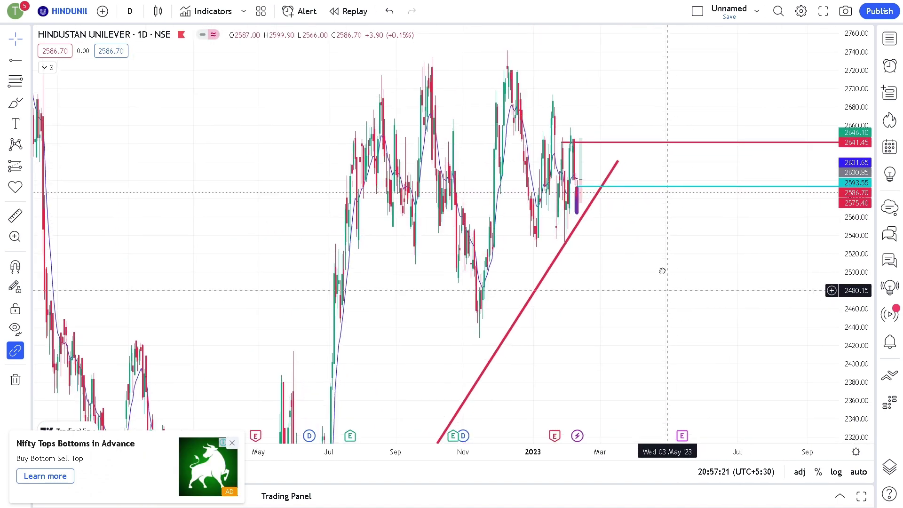
{"action": "scroll", "coordinate": [584, 296], "scroll_direction": "up", "scroll_amount": 2}
{"action": "left_click_drag", "start_coordinate": [843, 261], "coordinate": [842, 411]}
{"action": "left_click_drag", "start_coordinate": [484, 299], "coordinate": [679, 178]}
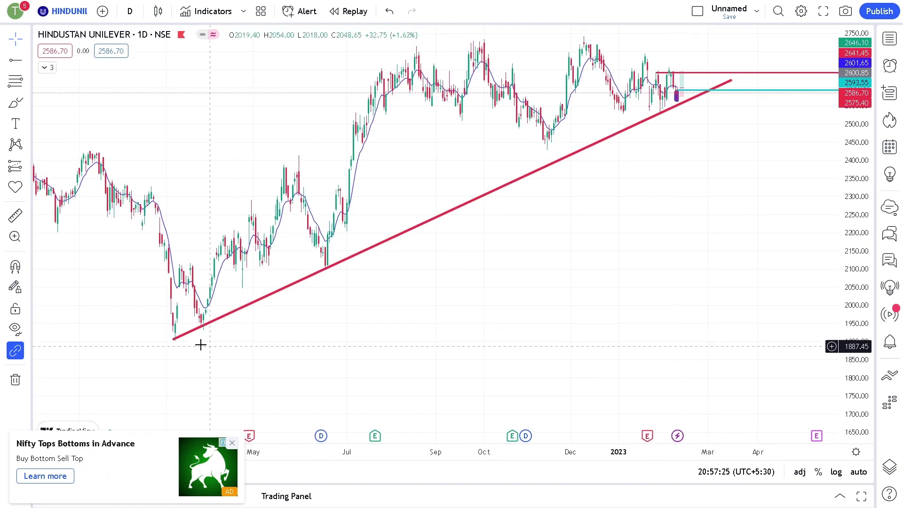
{"action": "left_click_drag", "start_coordinate": [448, 294], "coordinate": [387, 342]}
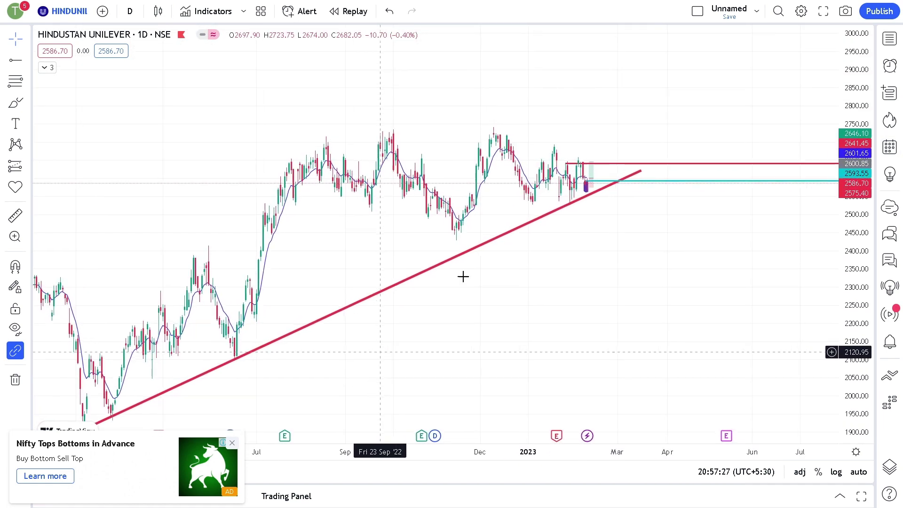
Examine the recent daily candles of HINDUSTAN UNILEVER close to the rising trendline and the 2641.45 level.
{"action": "scroll", "coordinate": [585, 206], "scroll_direction": "up", "scroll_amount": 4}
{"action": "scroll", "coordinate": [582, 250], "scroll_direction": "up", "scroll_amount": 3}
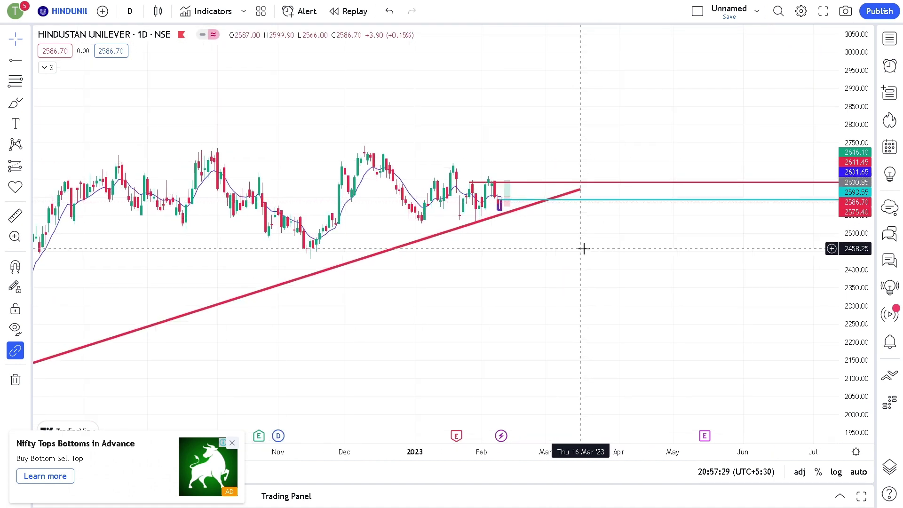
{"action": "left_click_drag", "start_coordinate": [851, 324], "coordinate": [851, 152]}
{"action": "scroll", "coordinate": [443, 274], "scroll_direction": "up", "scroll_amount": 3}
{"action": "left_click_drag", "start_coordinate": [442, 276], "coordinate": [629, 378]}
Return HINDUSTAN UNILEVER to the 15 minutes interval and examine the three drawn curves, the 2593.55 neckline and the long position.
{"action": "left_click", "coordinate": [132, 11]}
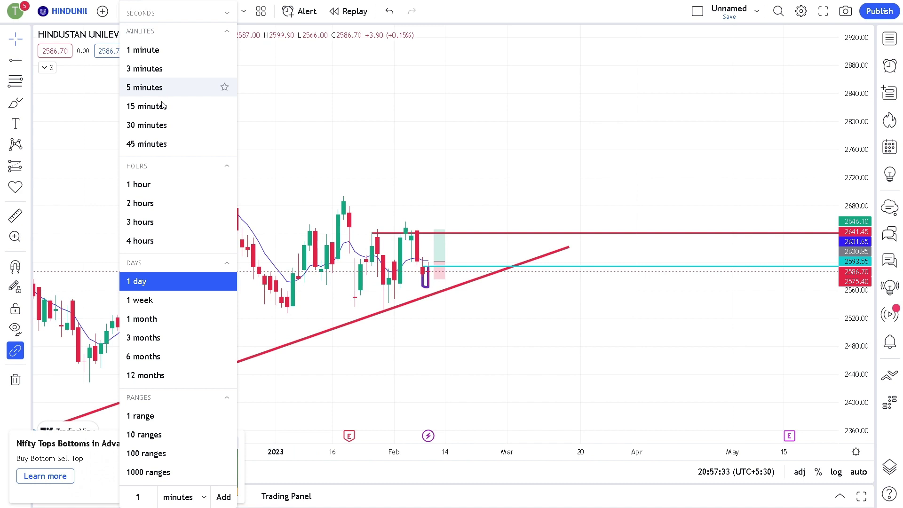
{"action": "left_click", "coordinate": [155, 105]}
{"action": "scroll", "coordinate": [427, 162], "scroll_direction": "down", "scroll_amount": 5}
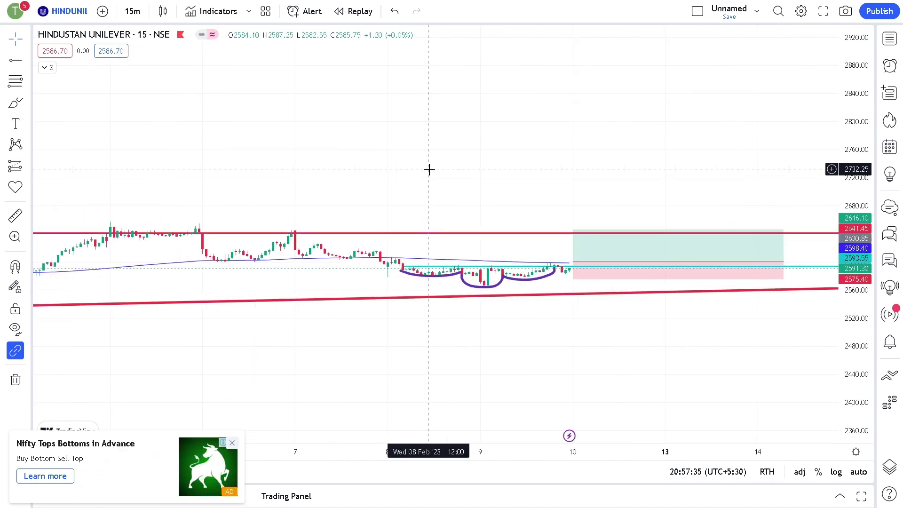
{"action": "left_click_drag", "start_coordinate": [836, 231], "coordinate": [818, 119]}
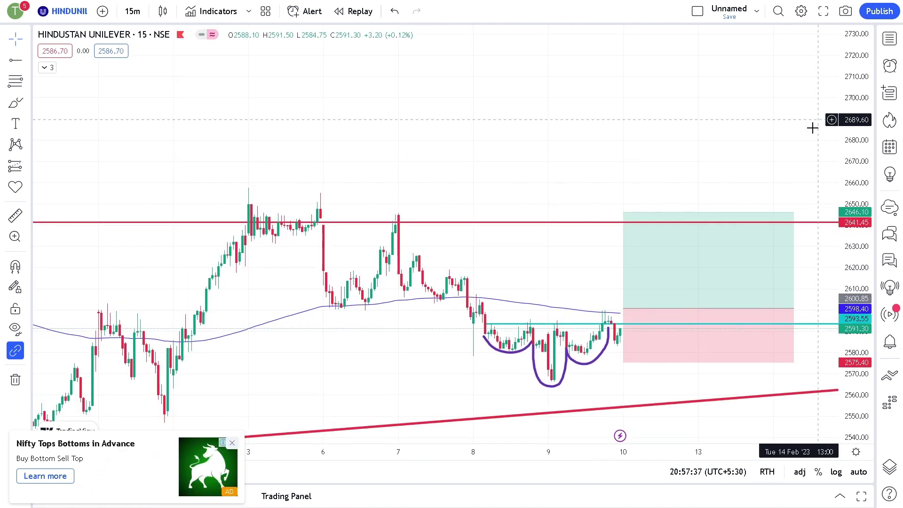
{"action": "scroll", "coordinate": [608, 115], "scroll_direction": "up", "scroll_amount": 3}
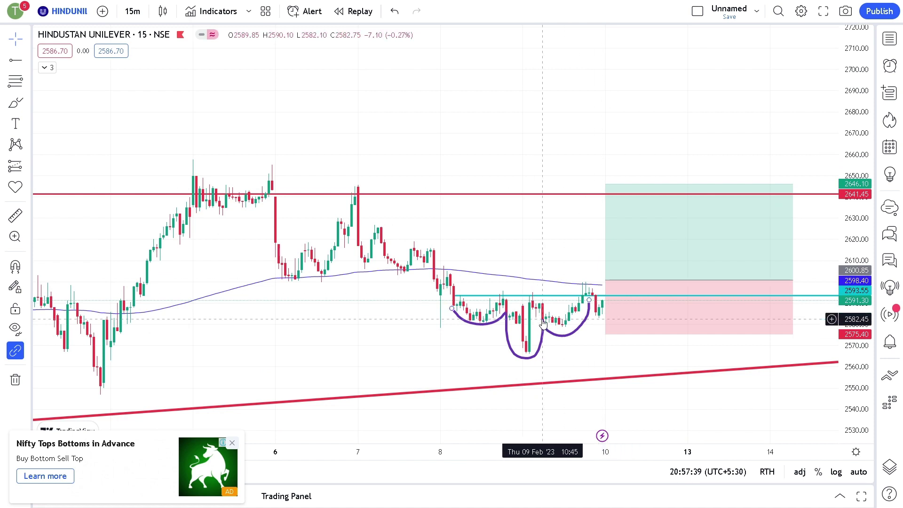
{"action": "scroll", "coordinate": [543, 323], "scroll_direction": "up", "scroll_amount": 2}
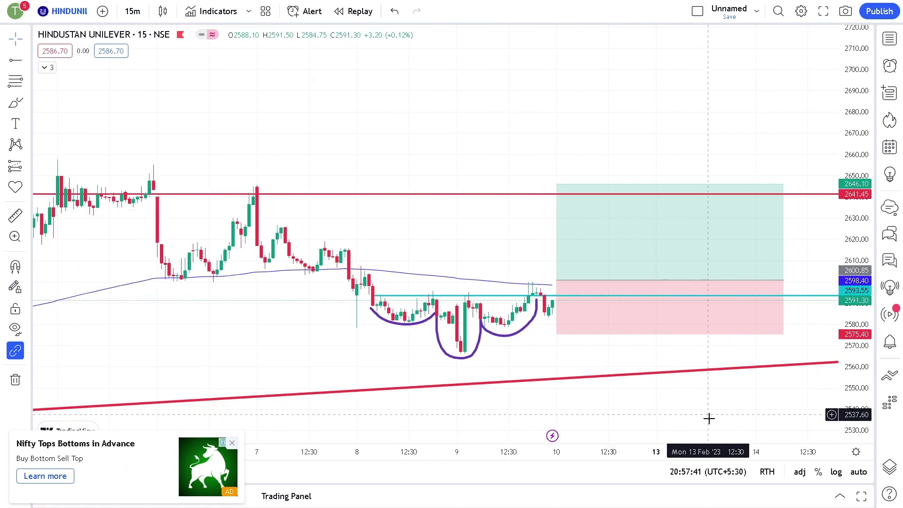
{"action": "left_click_drag", "start_coordinate": [720, 416], "coordinate": [721, 388]}
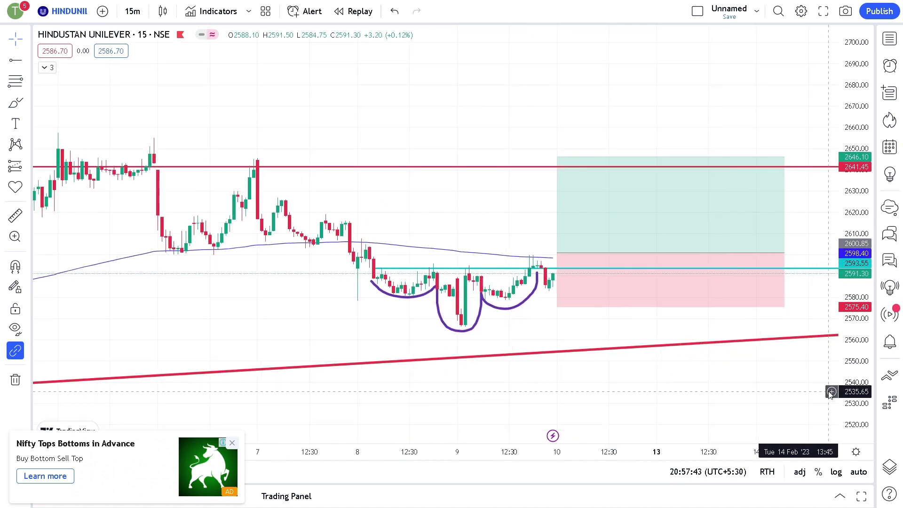
{"action": "left_click_drag", "start_coordinate": [842, 375], "coordinate": [847, 295]}
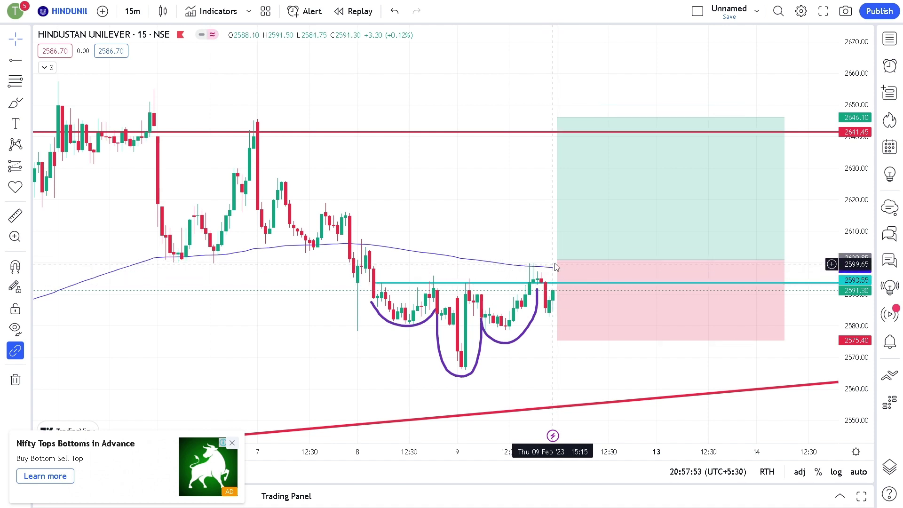
Lower the long position's target to 2641.20, at the red horizontal resistance line.
{"action": "scroll", "coordinate": [554, 142], "scroll_direction": "down", "scroll_amount": 1}
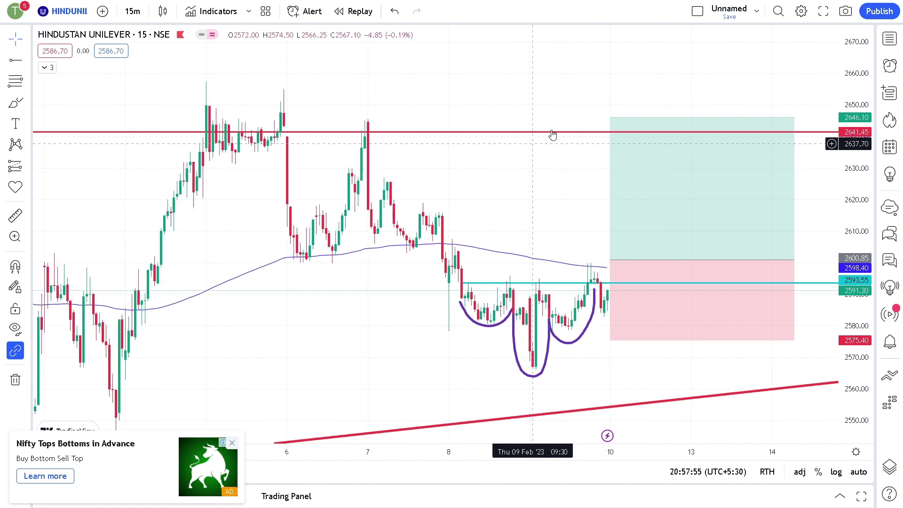
{"action": "left_click_drag", "start_coordinate": [610, 117], "coordinate": [610, 133]}
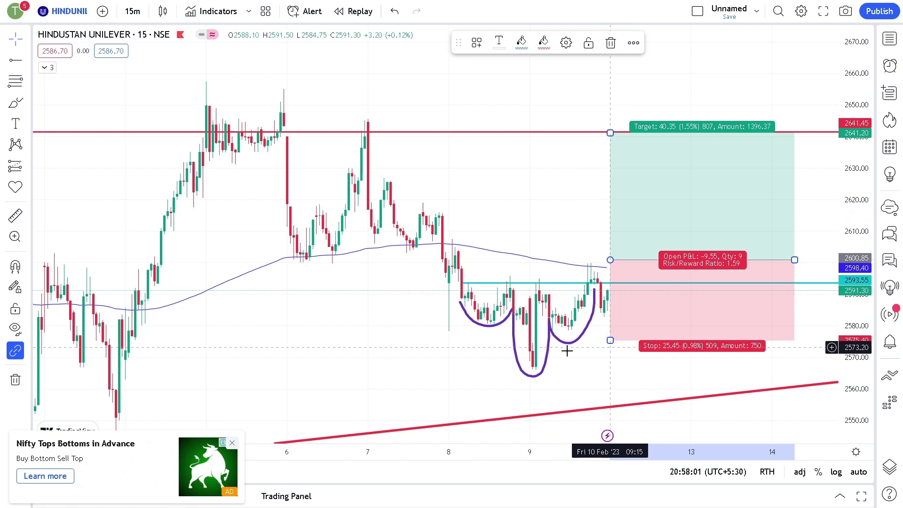
{"action": "scroll", "coordinate": [538, 362], "scroll_direction": "up", "scroll_amount": 1}
{"action": "scroll", "coordinate": [539, 360], "scroll_direction": "down", "scroll_amount": 1}
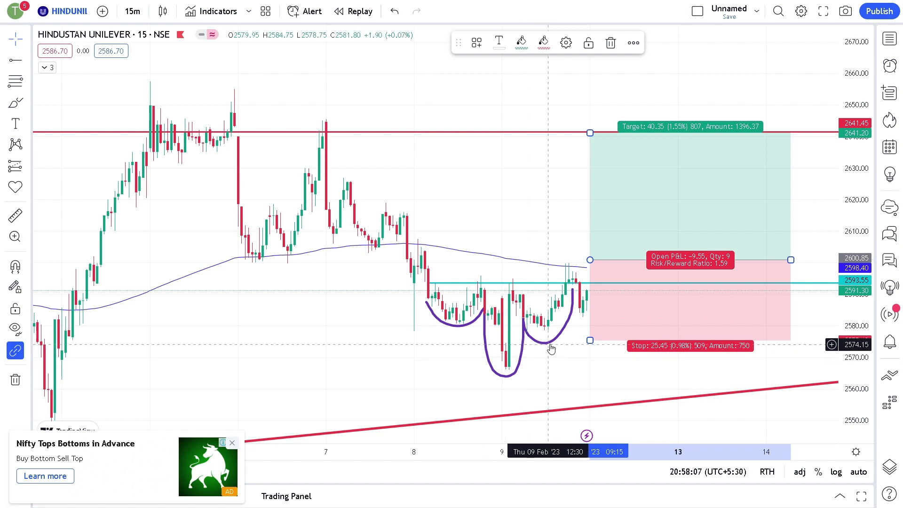
Close the advertisement over the chart and dismiss the ad-free upgrade offer.
{"action": "left_click", "coordinate": [232, 443]}
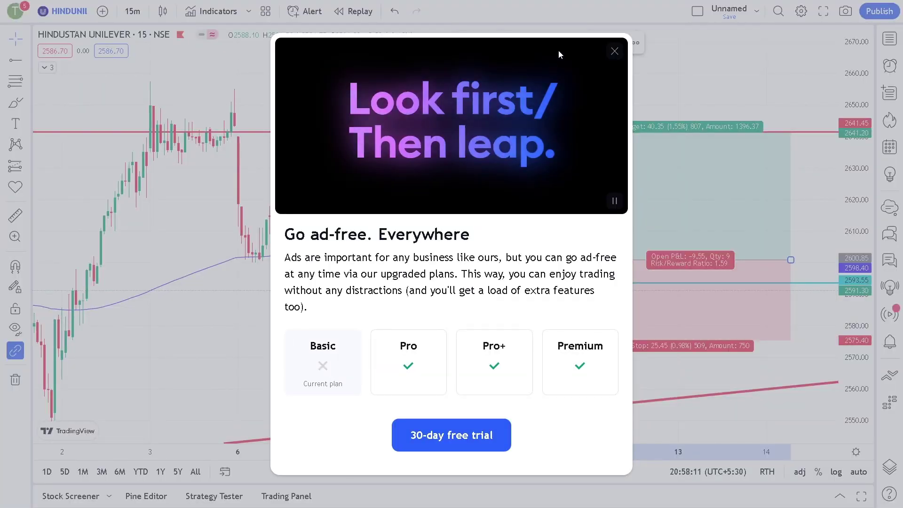
{"action": "left_click", "coordinate": [614, 51]}
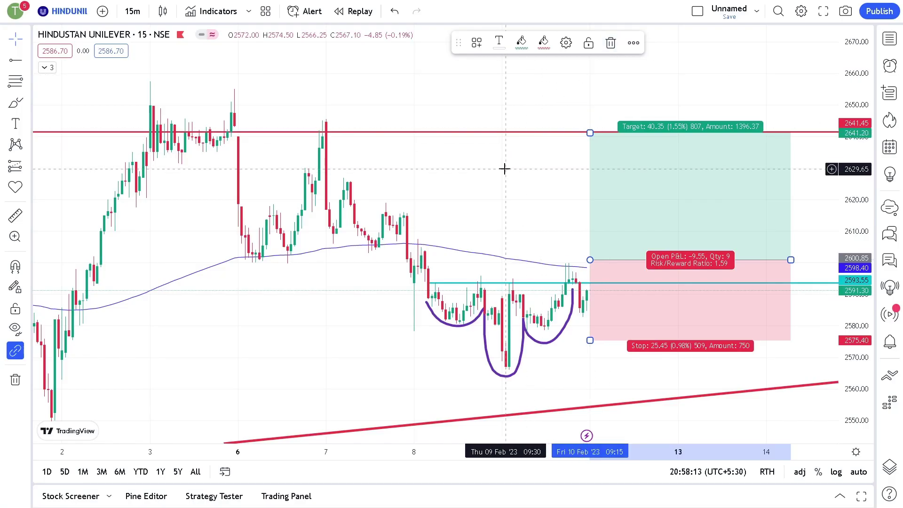